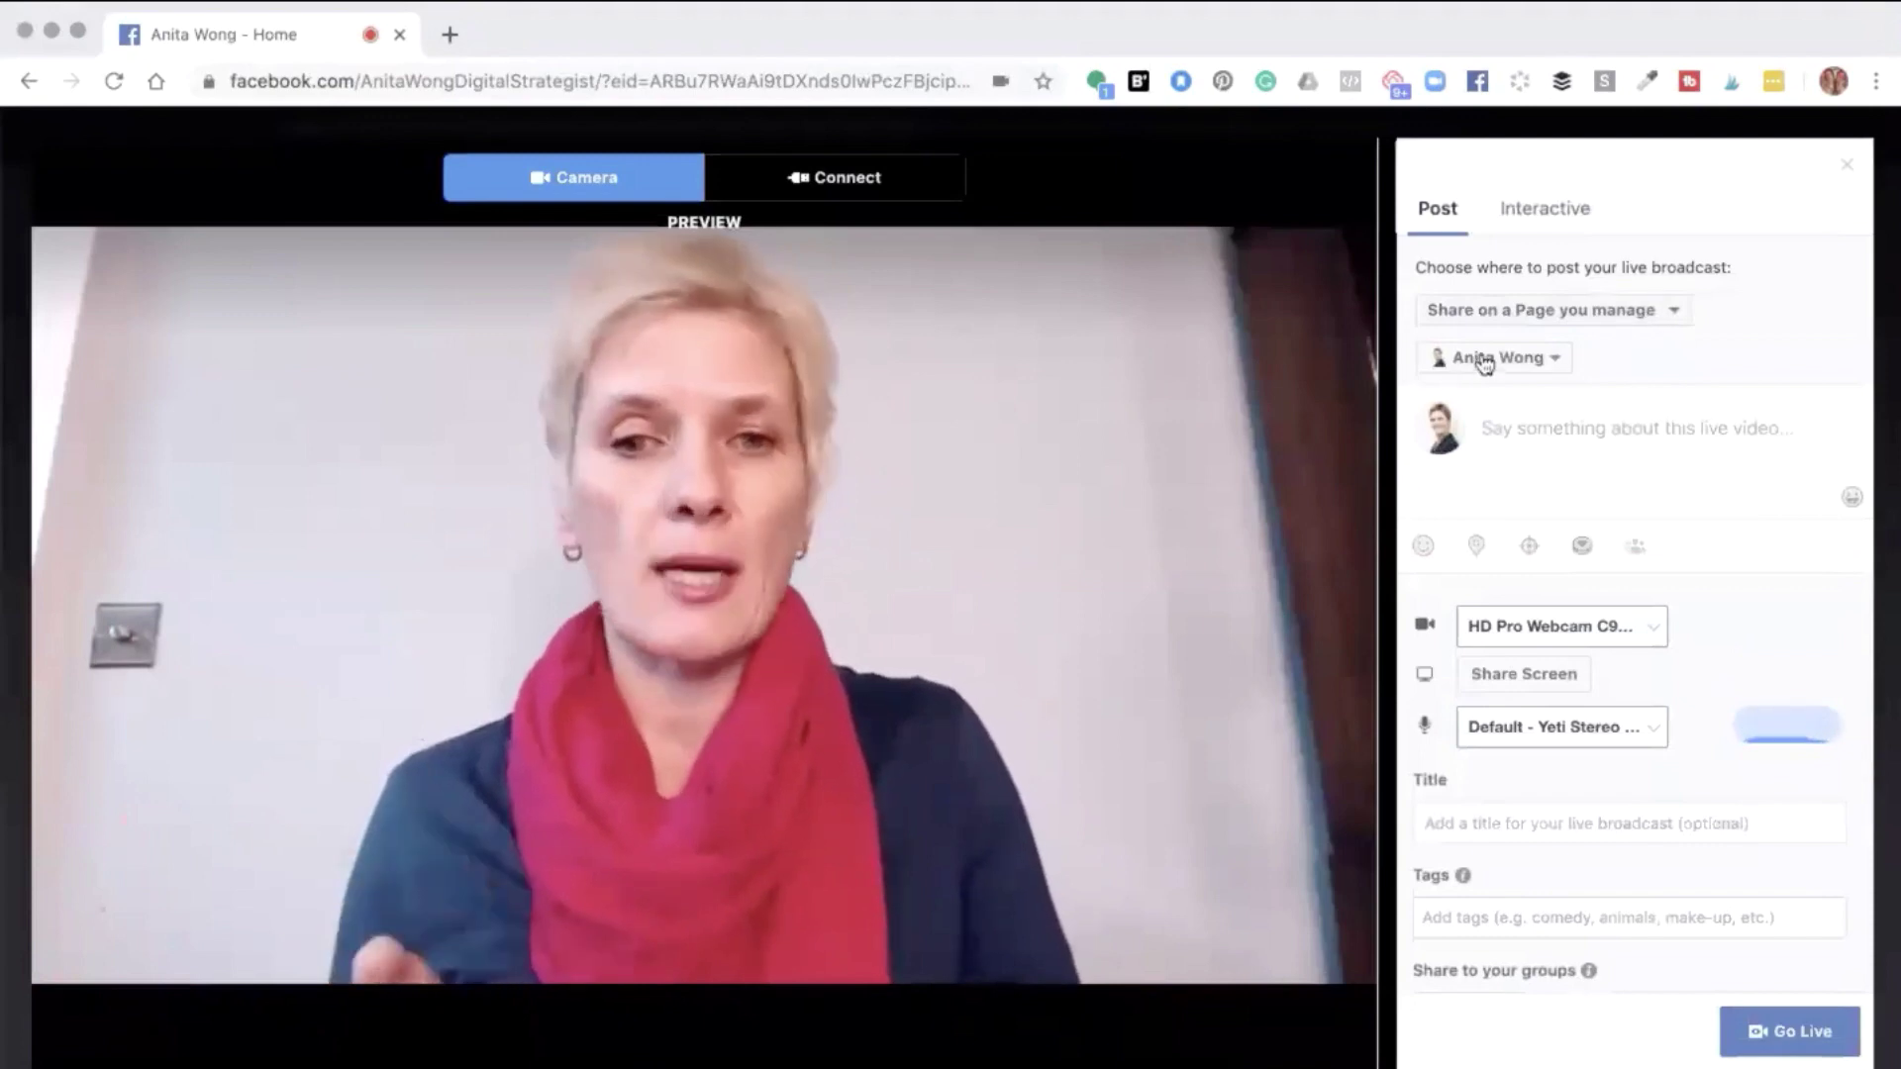
Enter 'Testing new live features' as the live video's description
left_click(1508, 428)
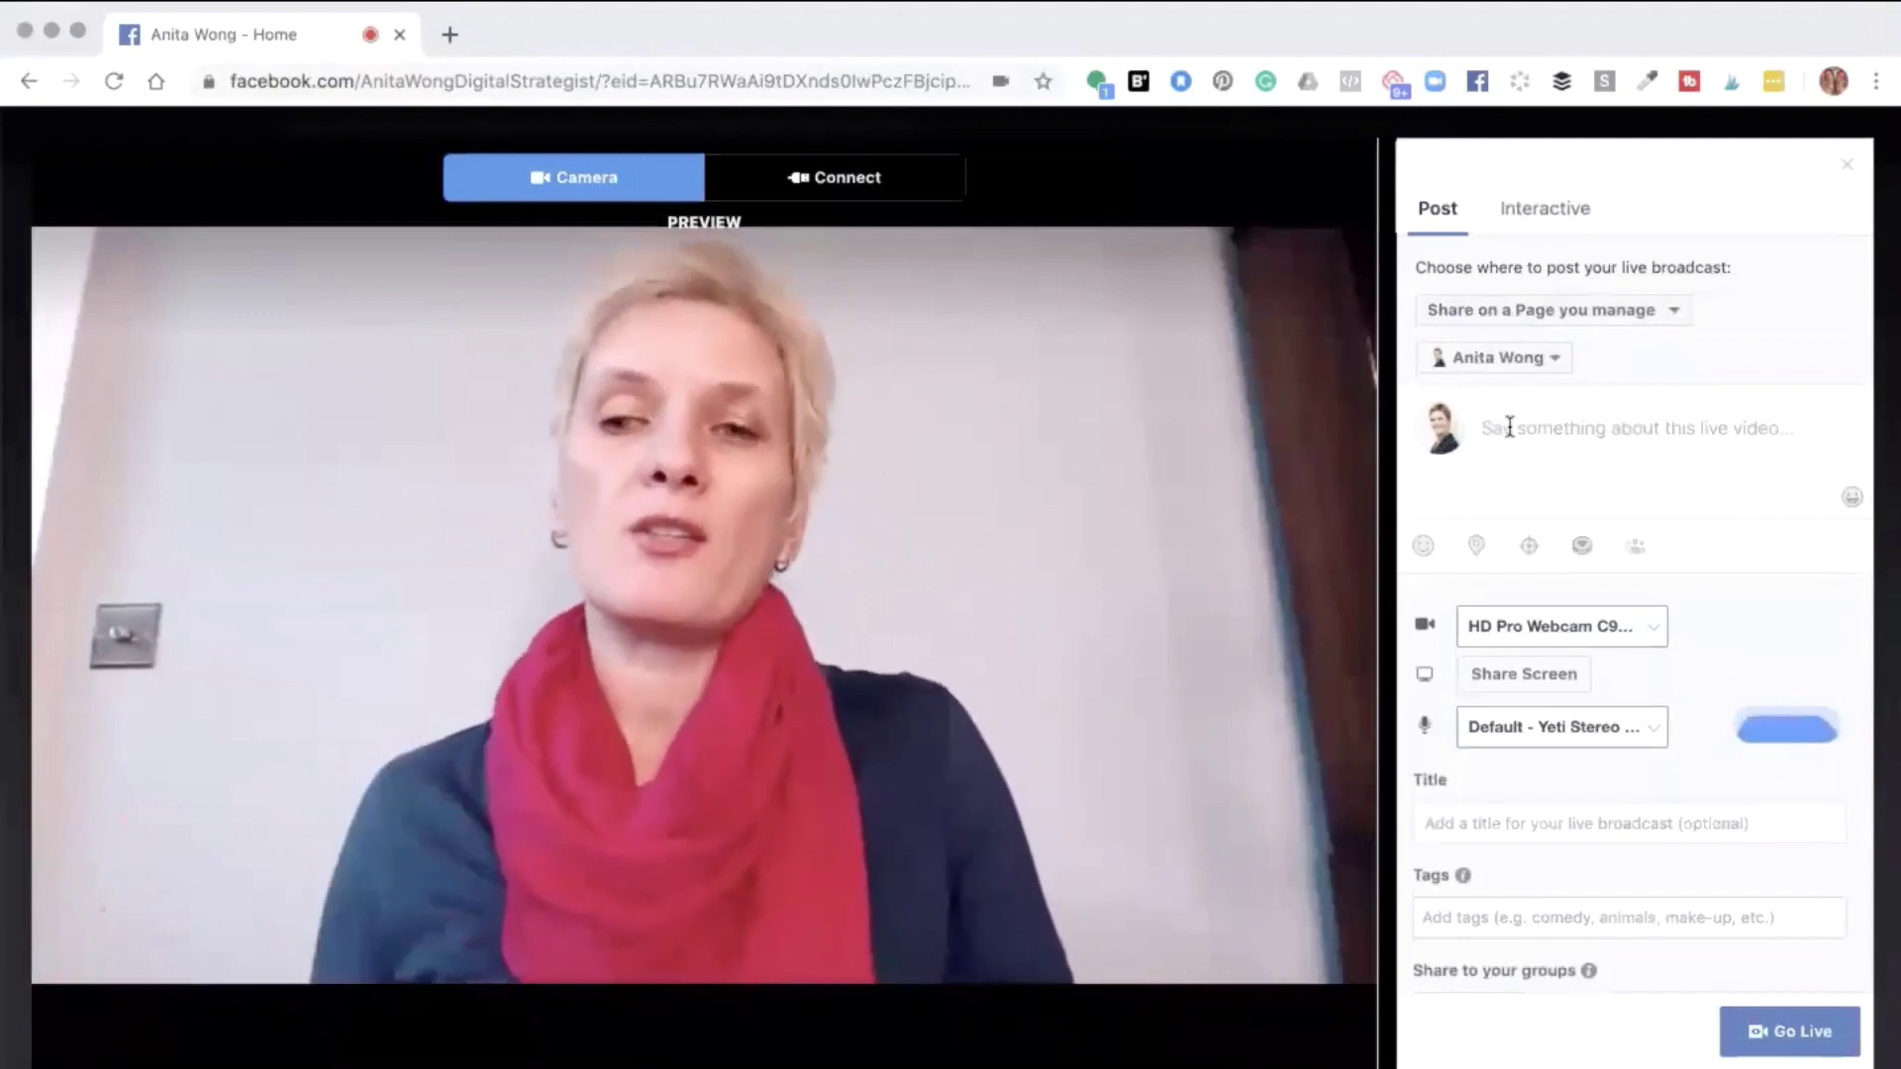
type("Testing new live features")
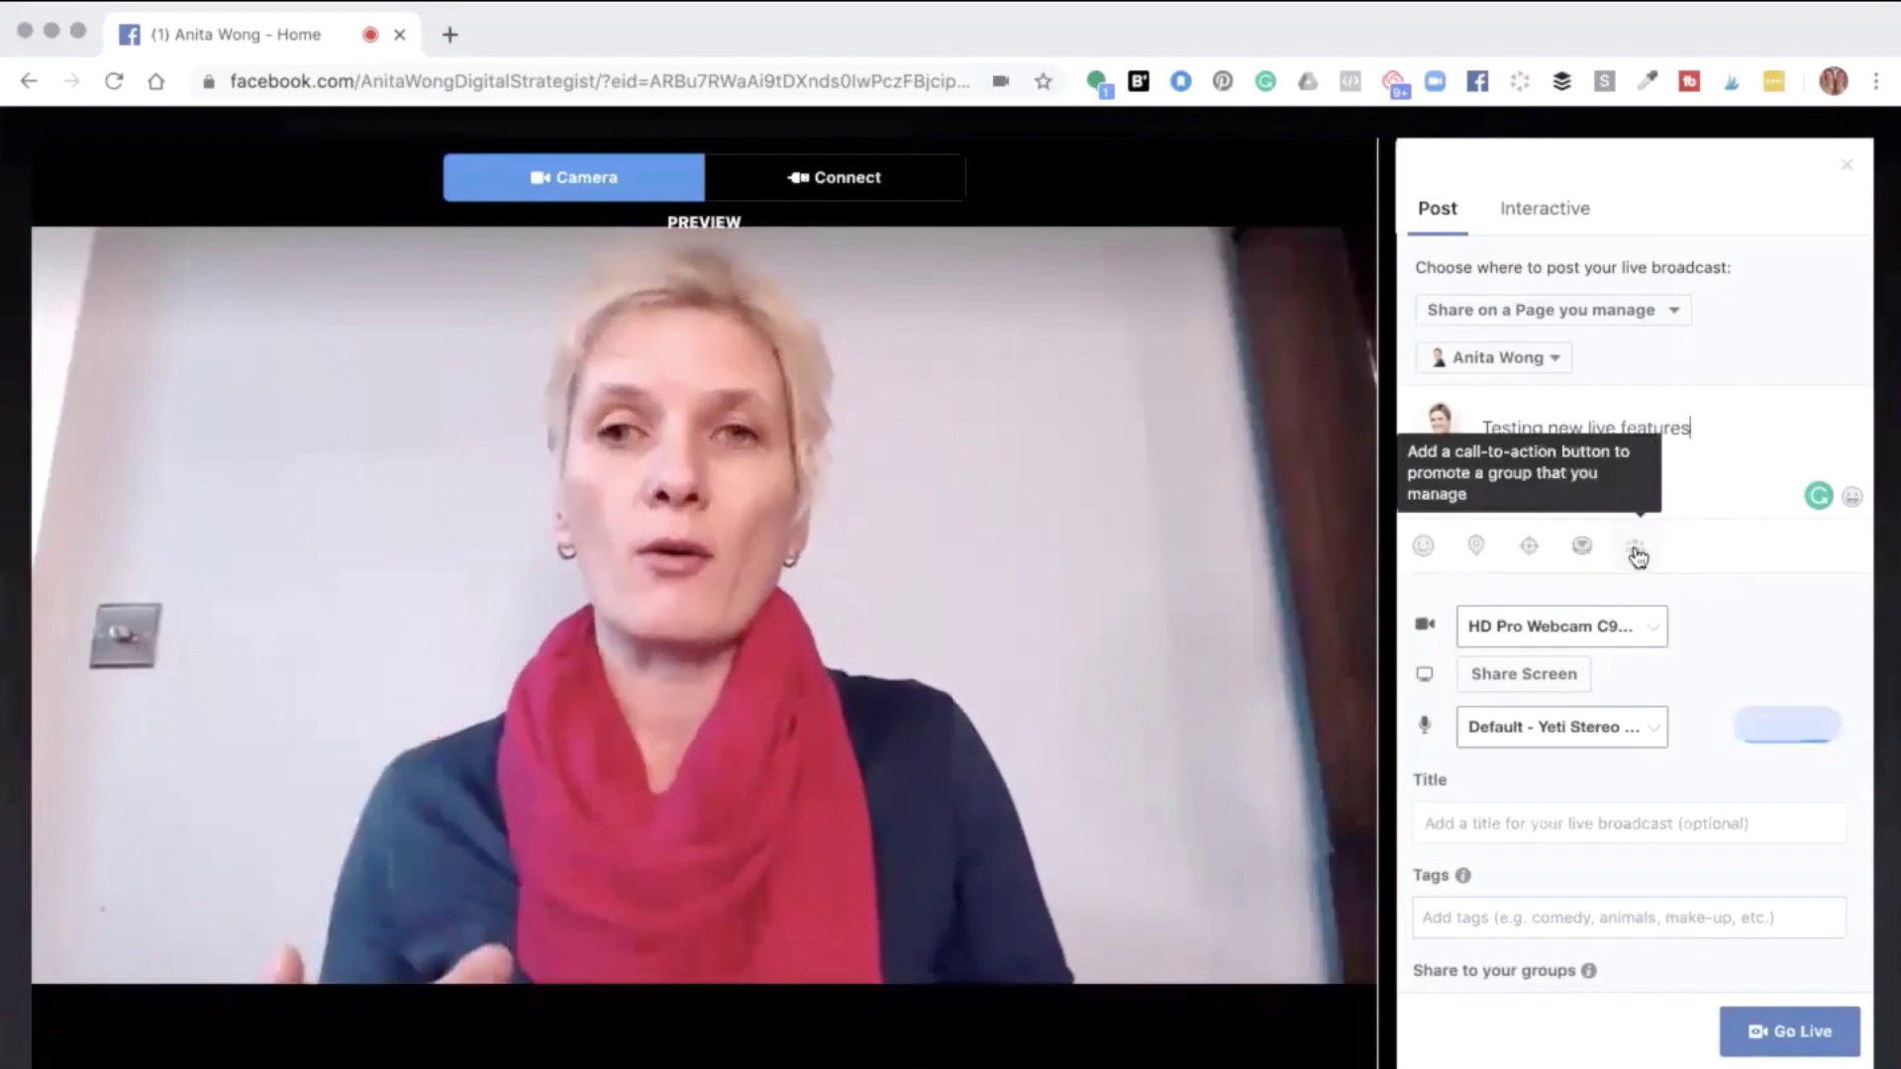
Add a group call-to-action promoting The Tech Queens Digital Marketing Lounge
left_click(1636, 551)
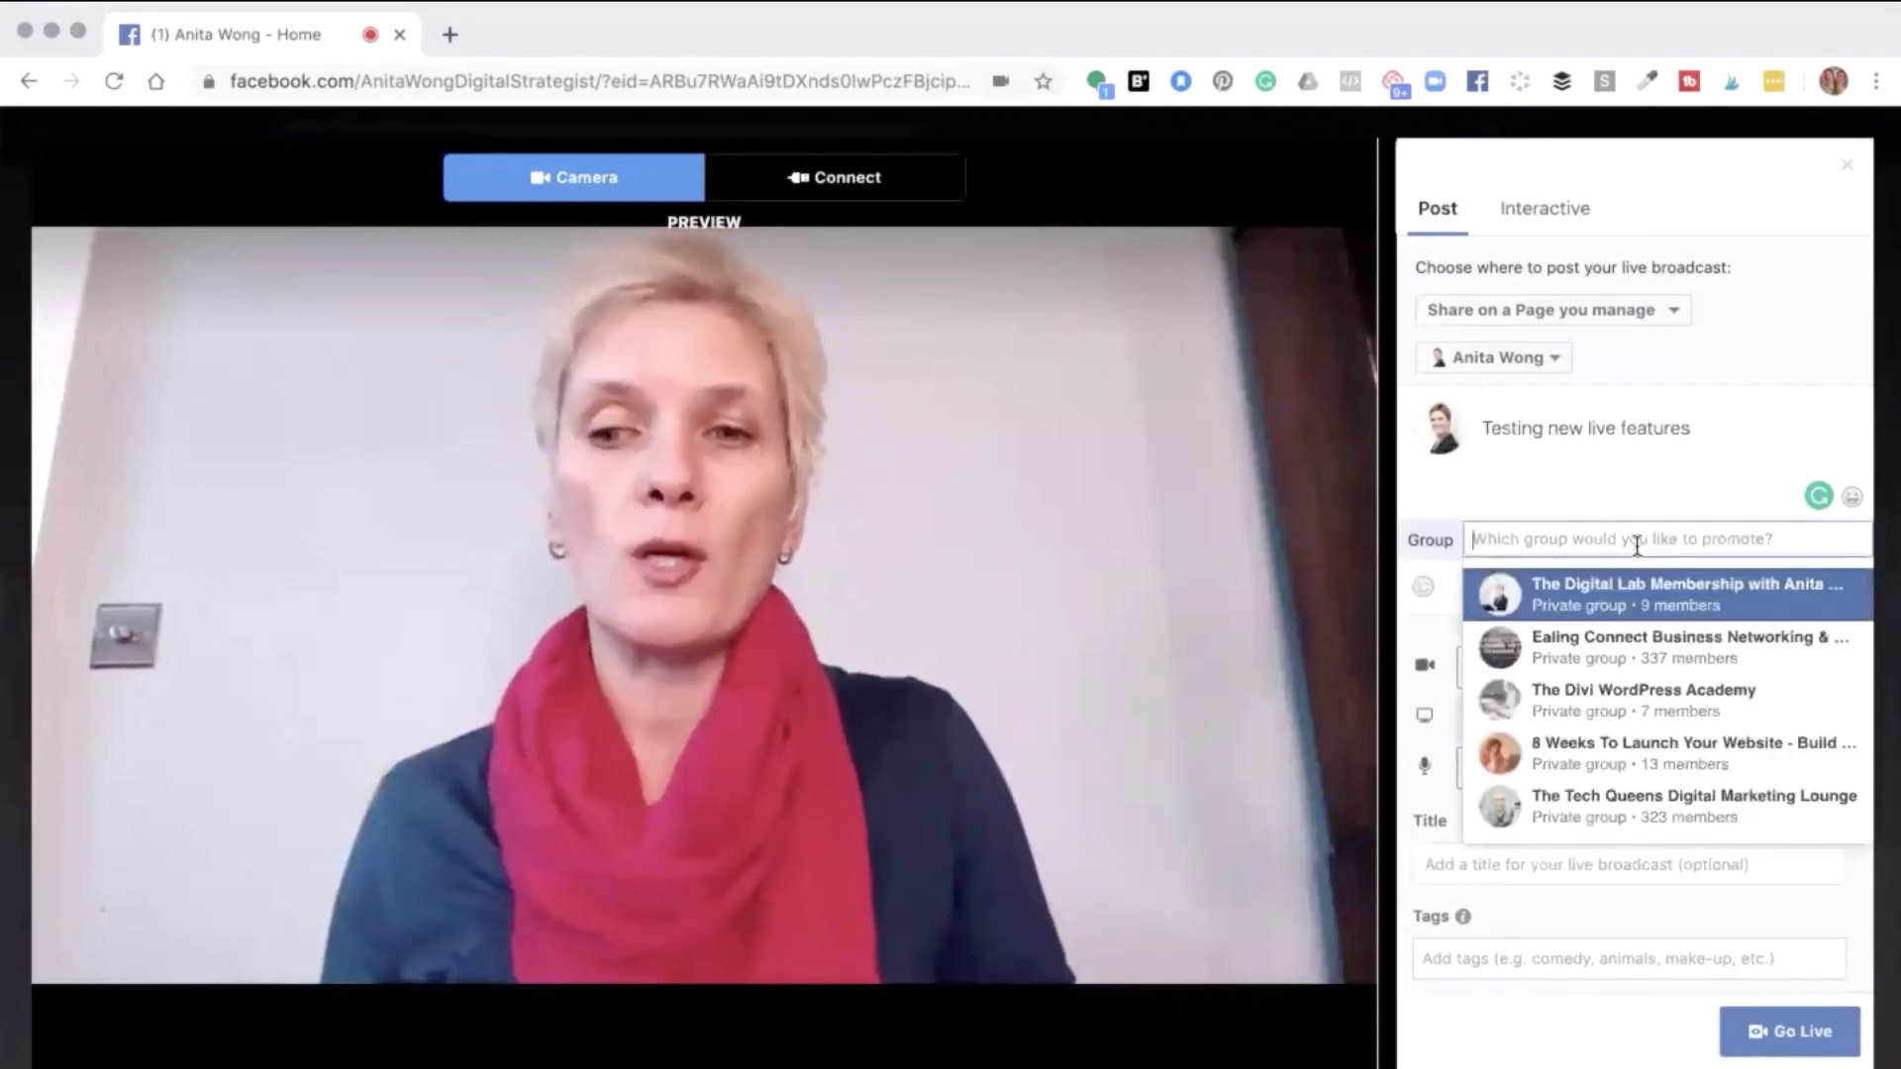
left_click(1590, 813)
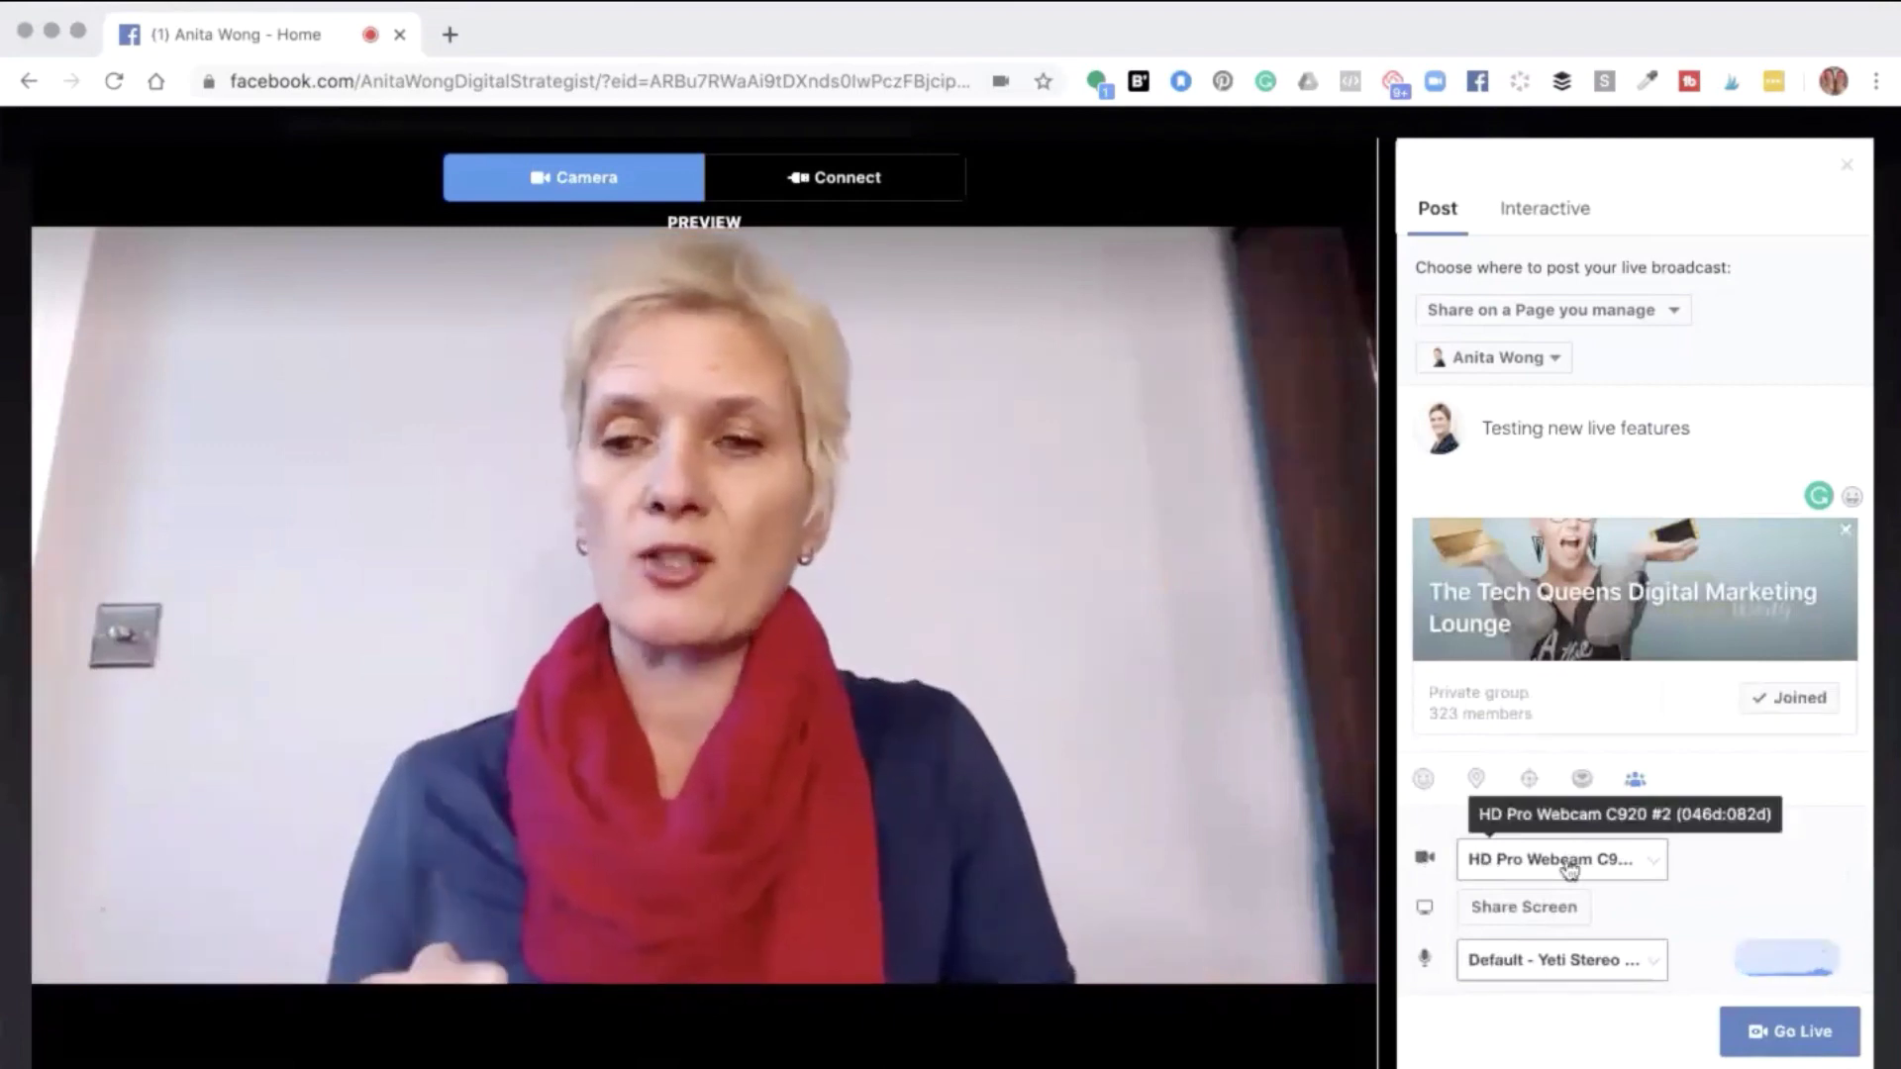
Title the broadcast 'Going Live promoting the new group tagging feature'
scroll(1689, 853, "down", 2)
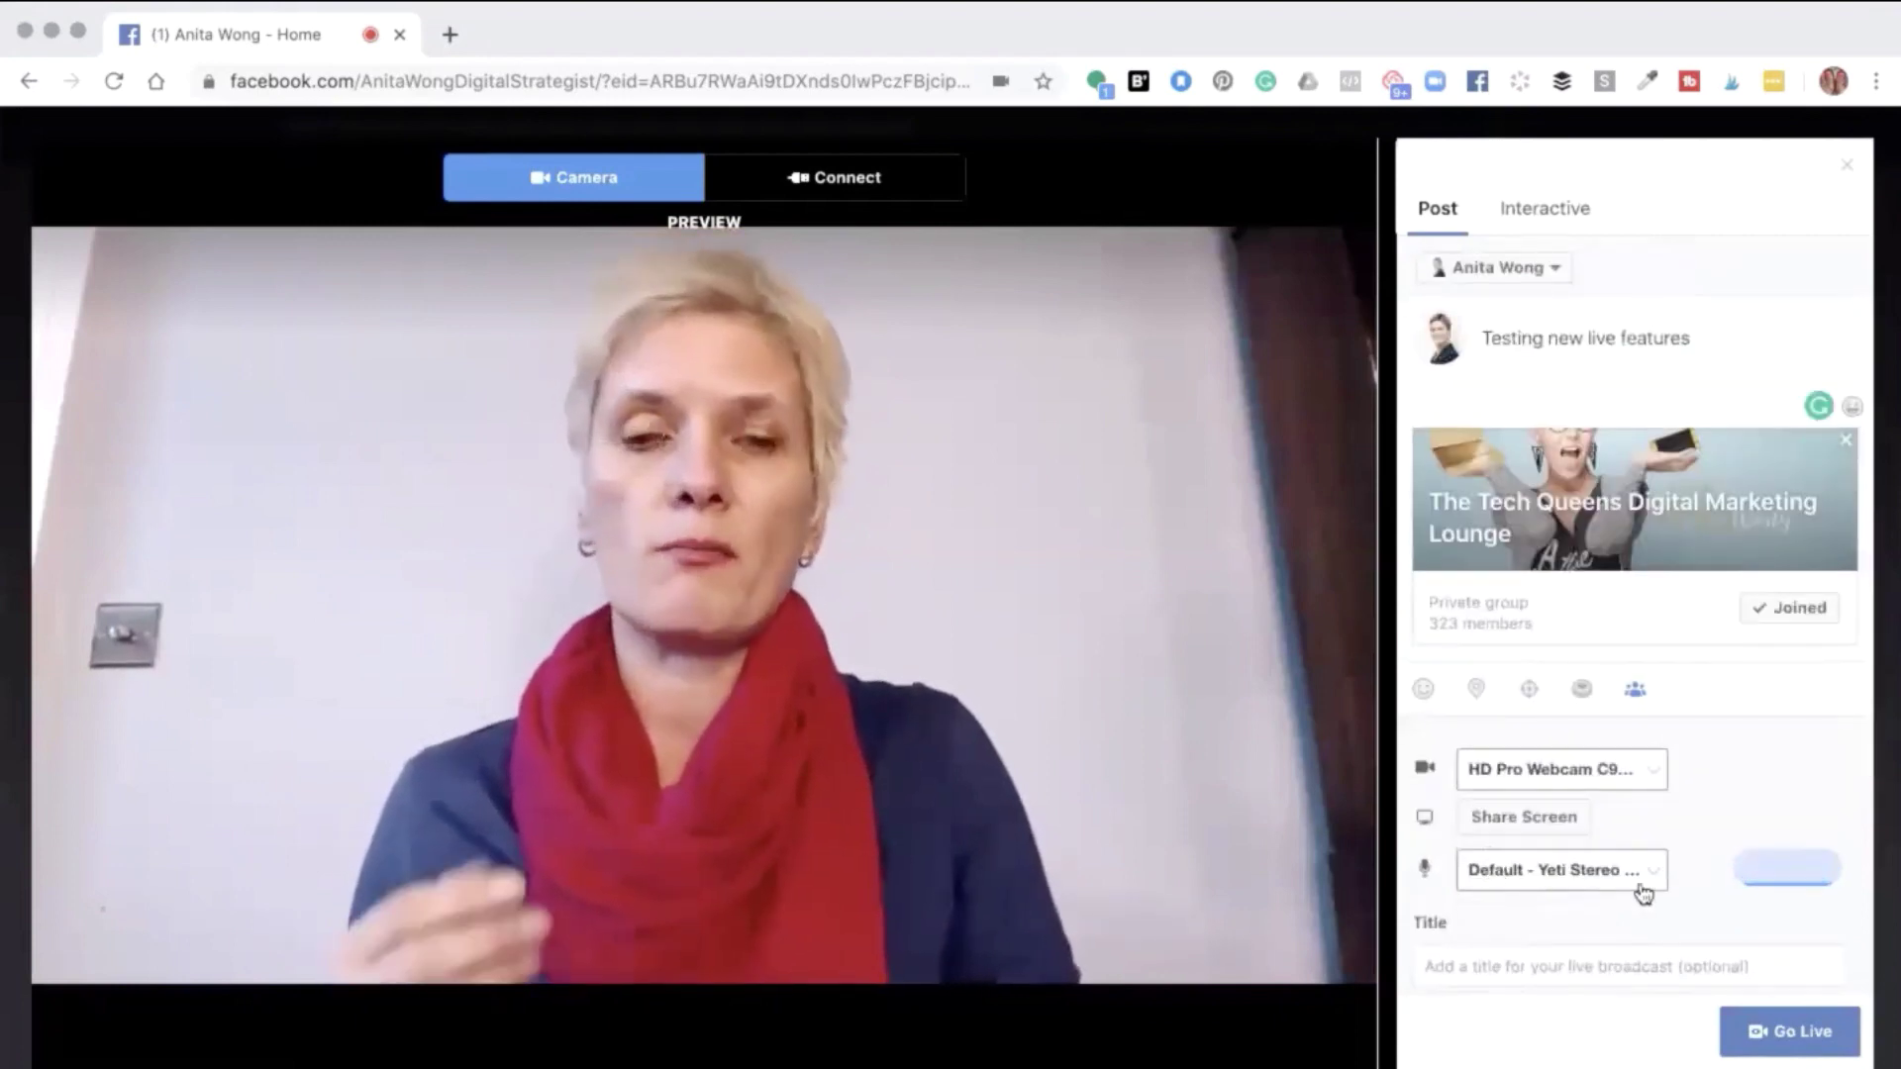
scroll(1639, 886, "down", 3)
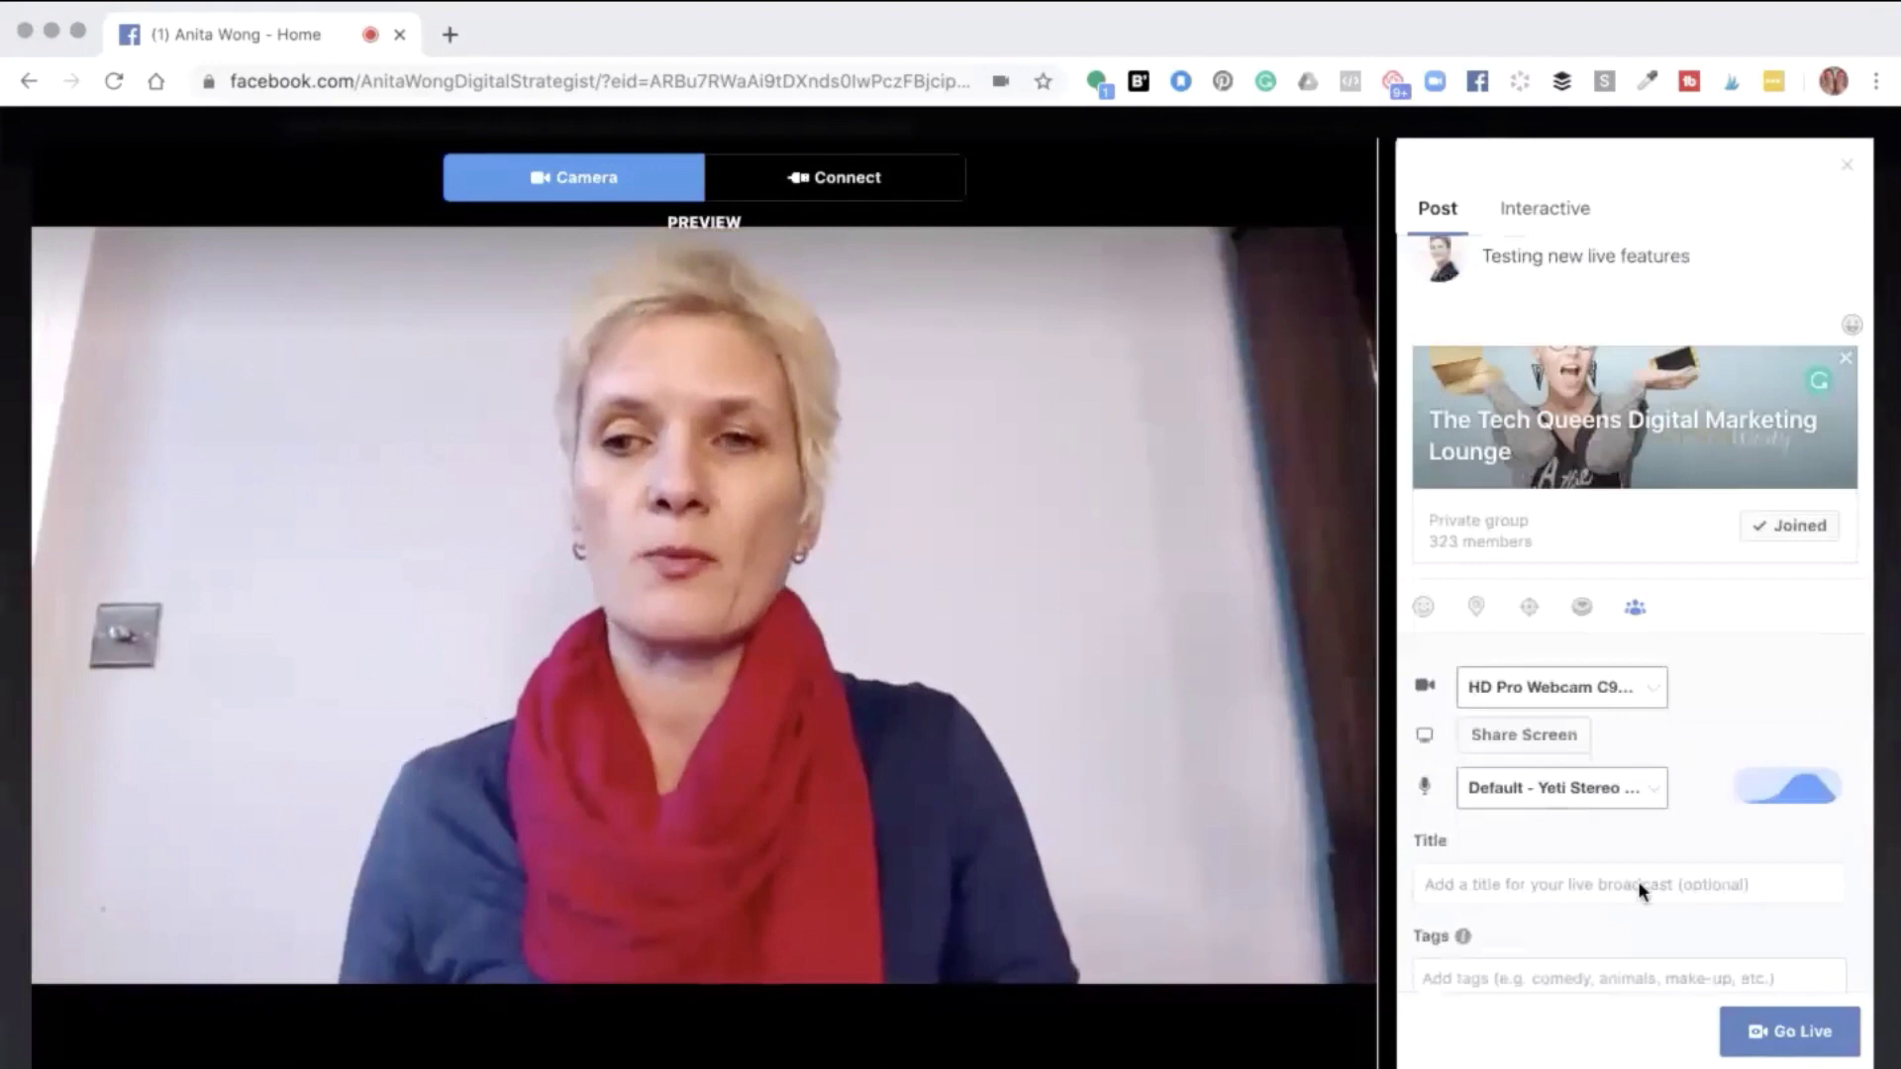
left_click(1490, 813)
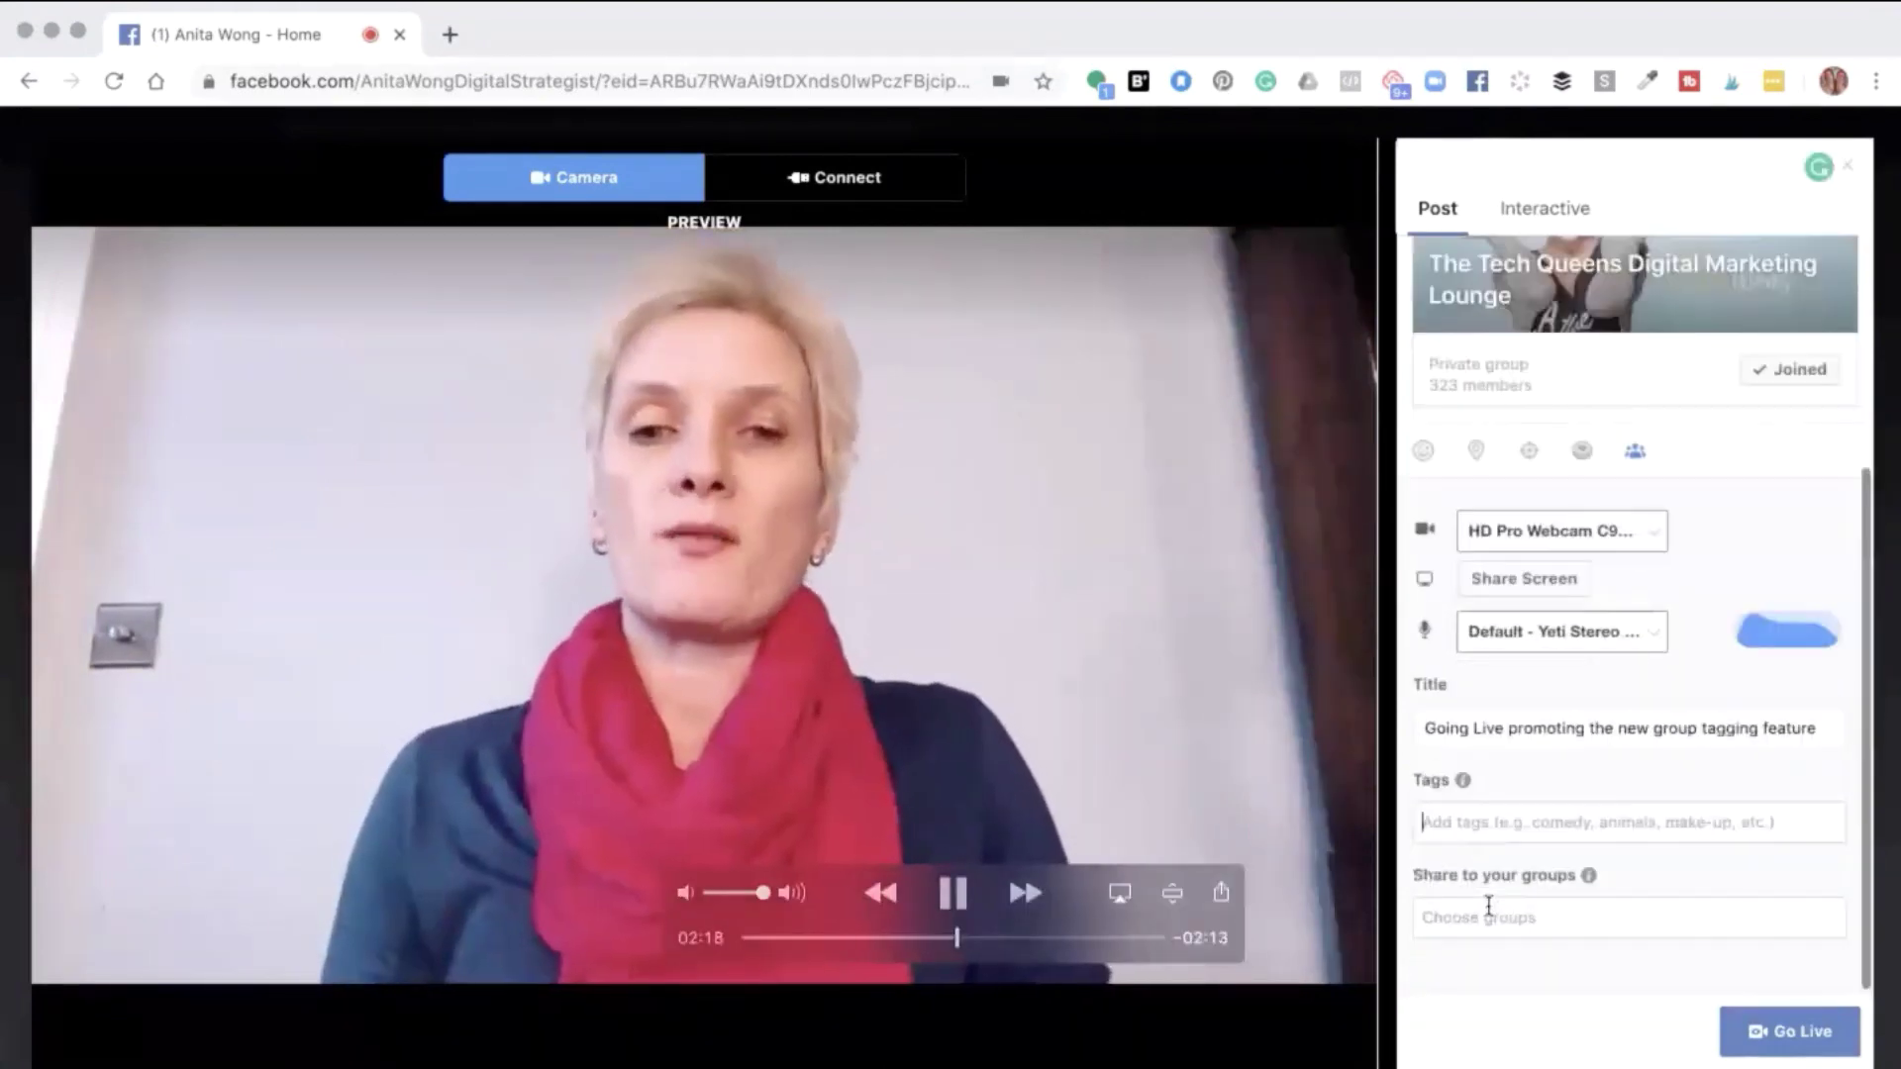
scroll(1488, 906, "down", 2)
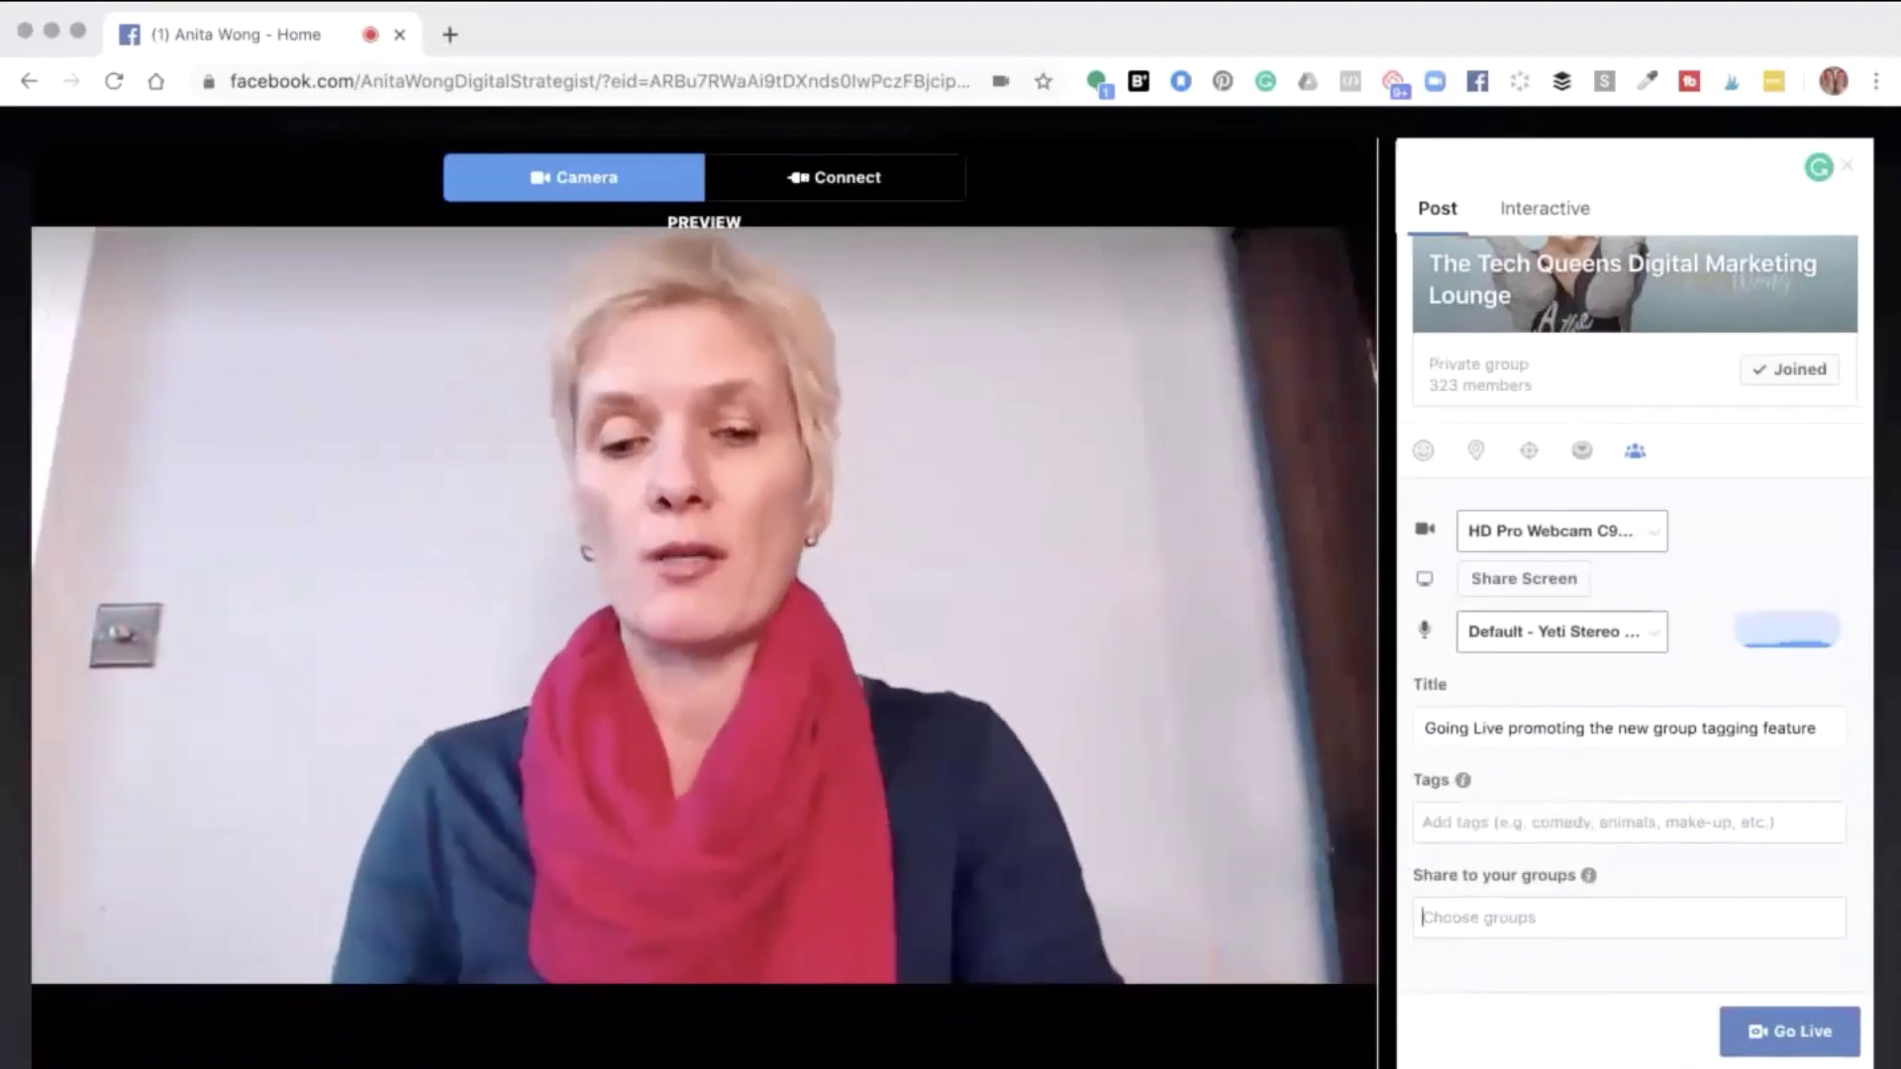
Share the broadcast to The Tech Queens Digital Marketing Lounge group and go live
left_click(1547, 919)
type("tech")
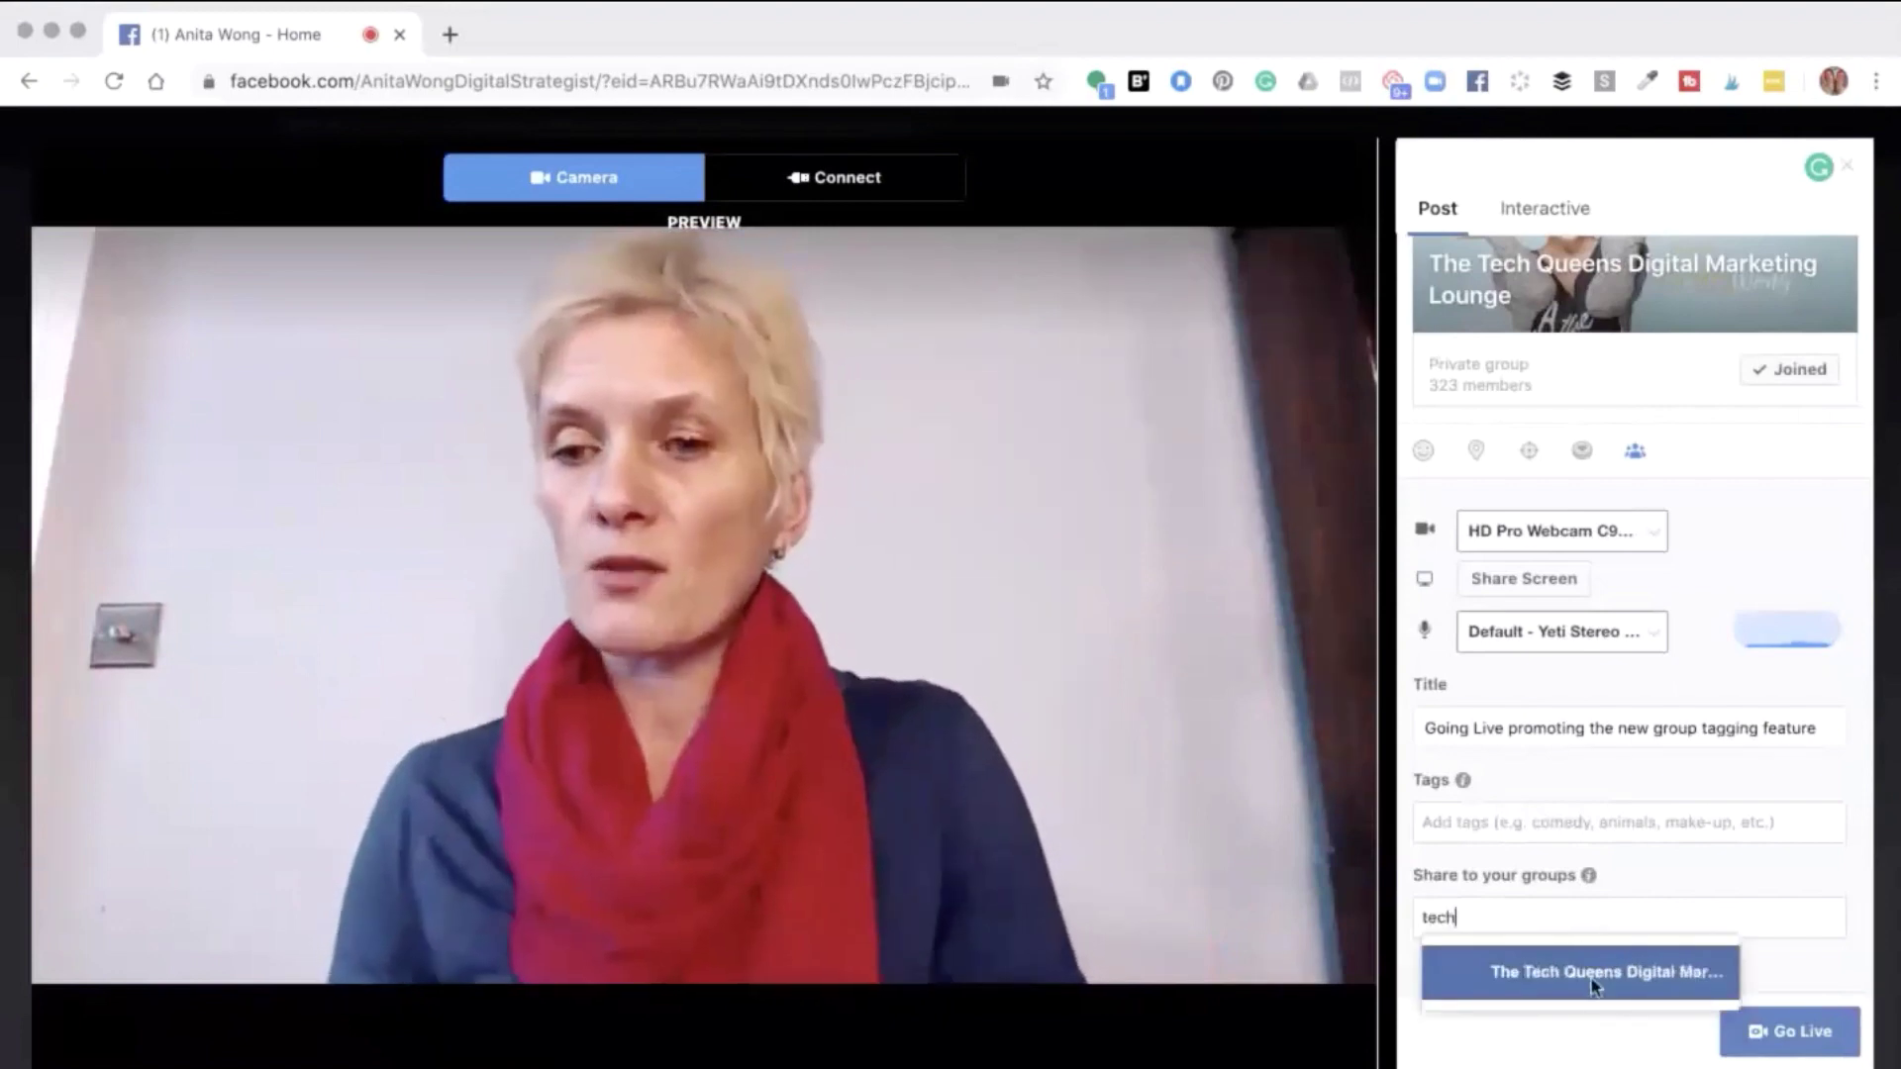
left_click(1590, 976)
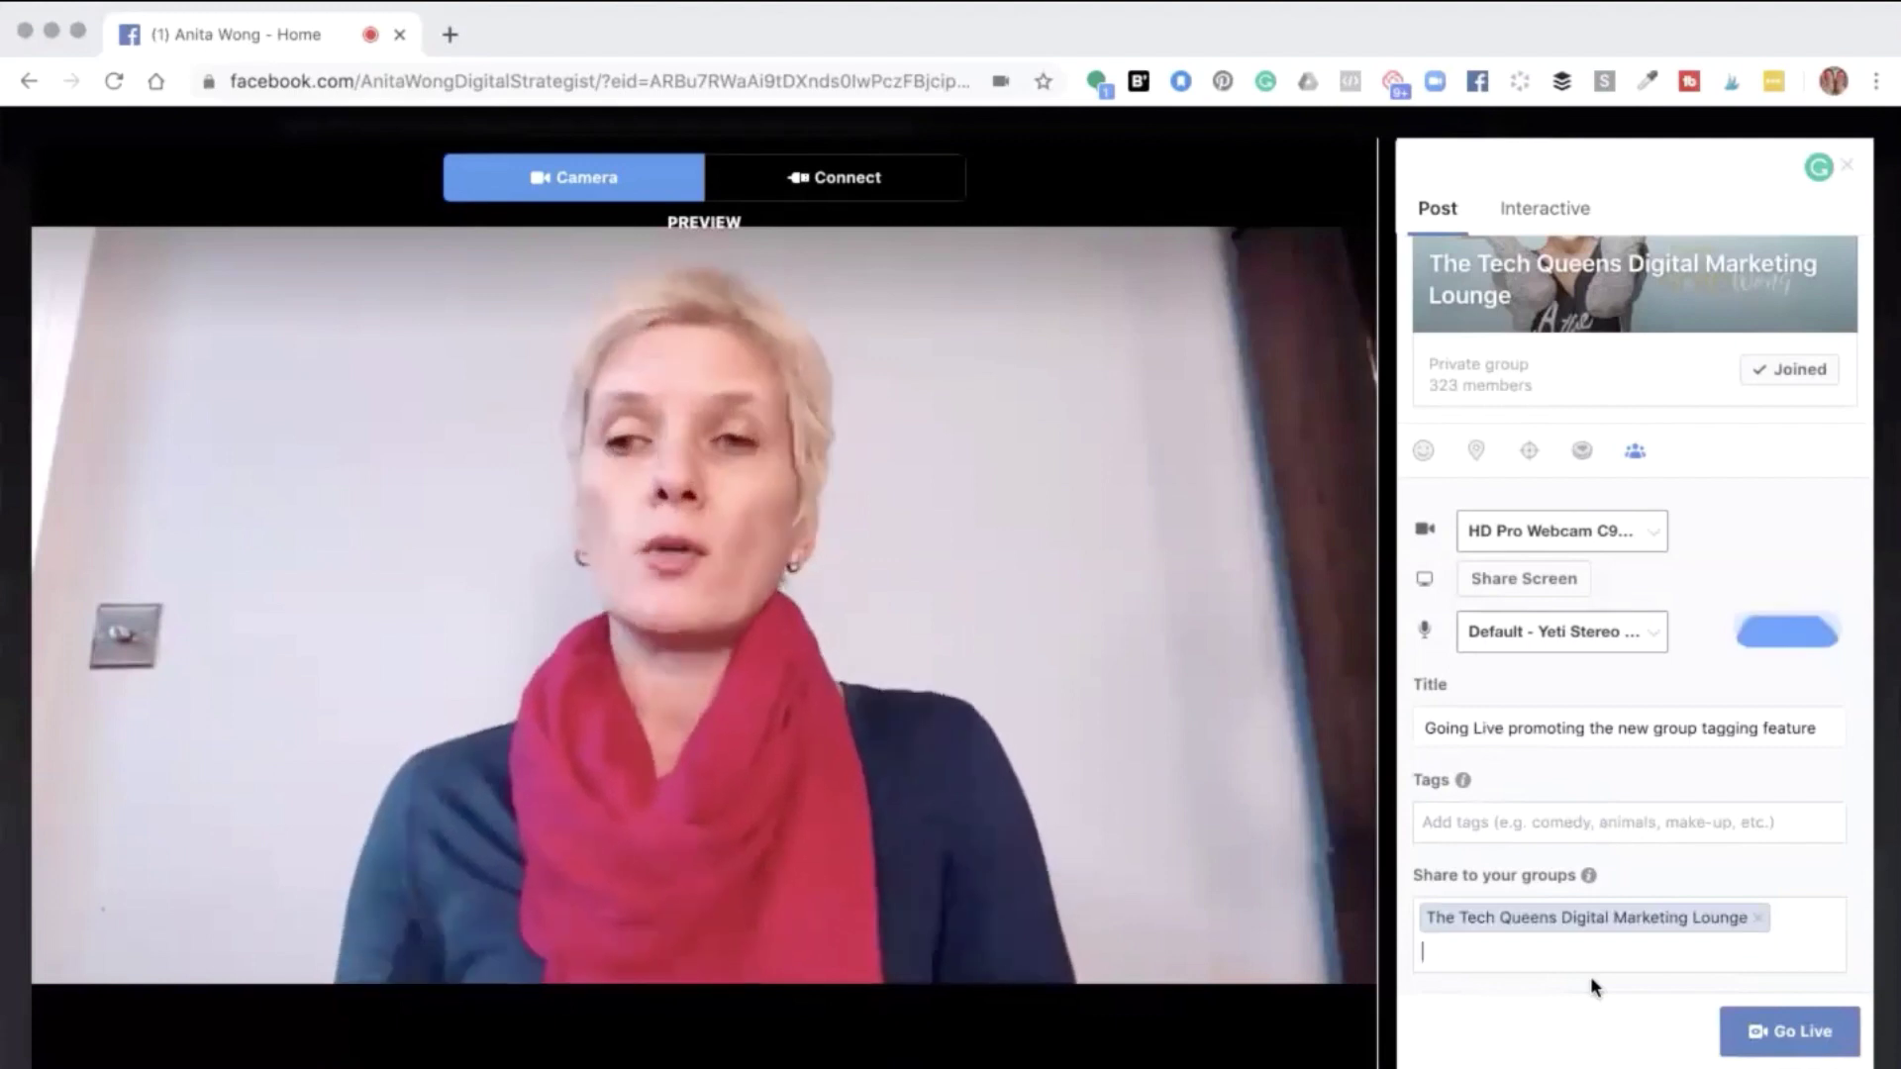
left_click(1772, 1031)
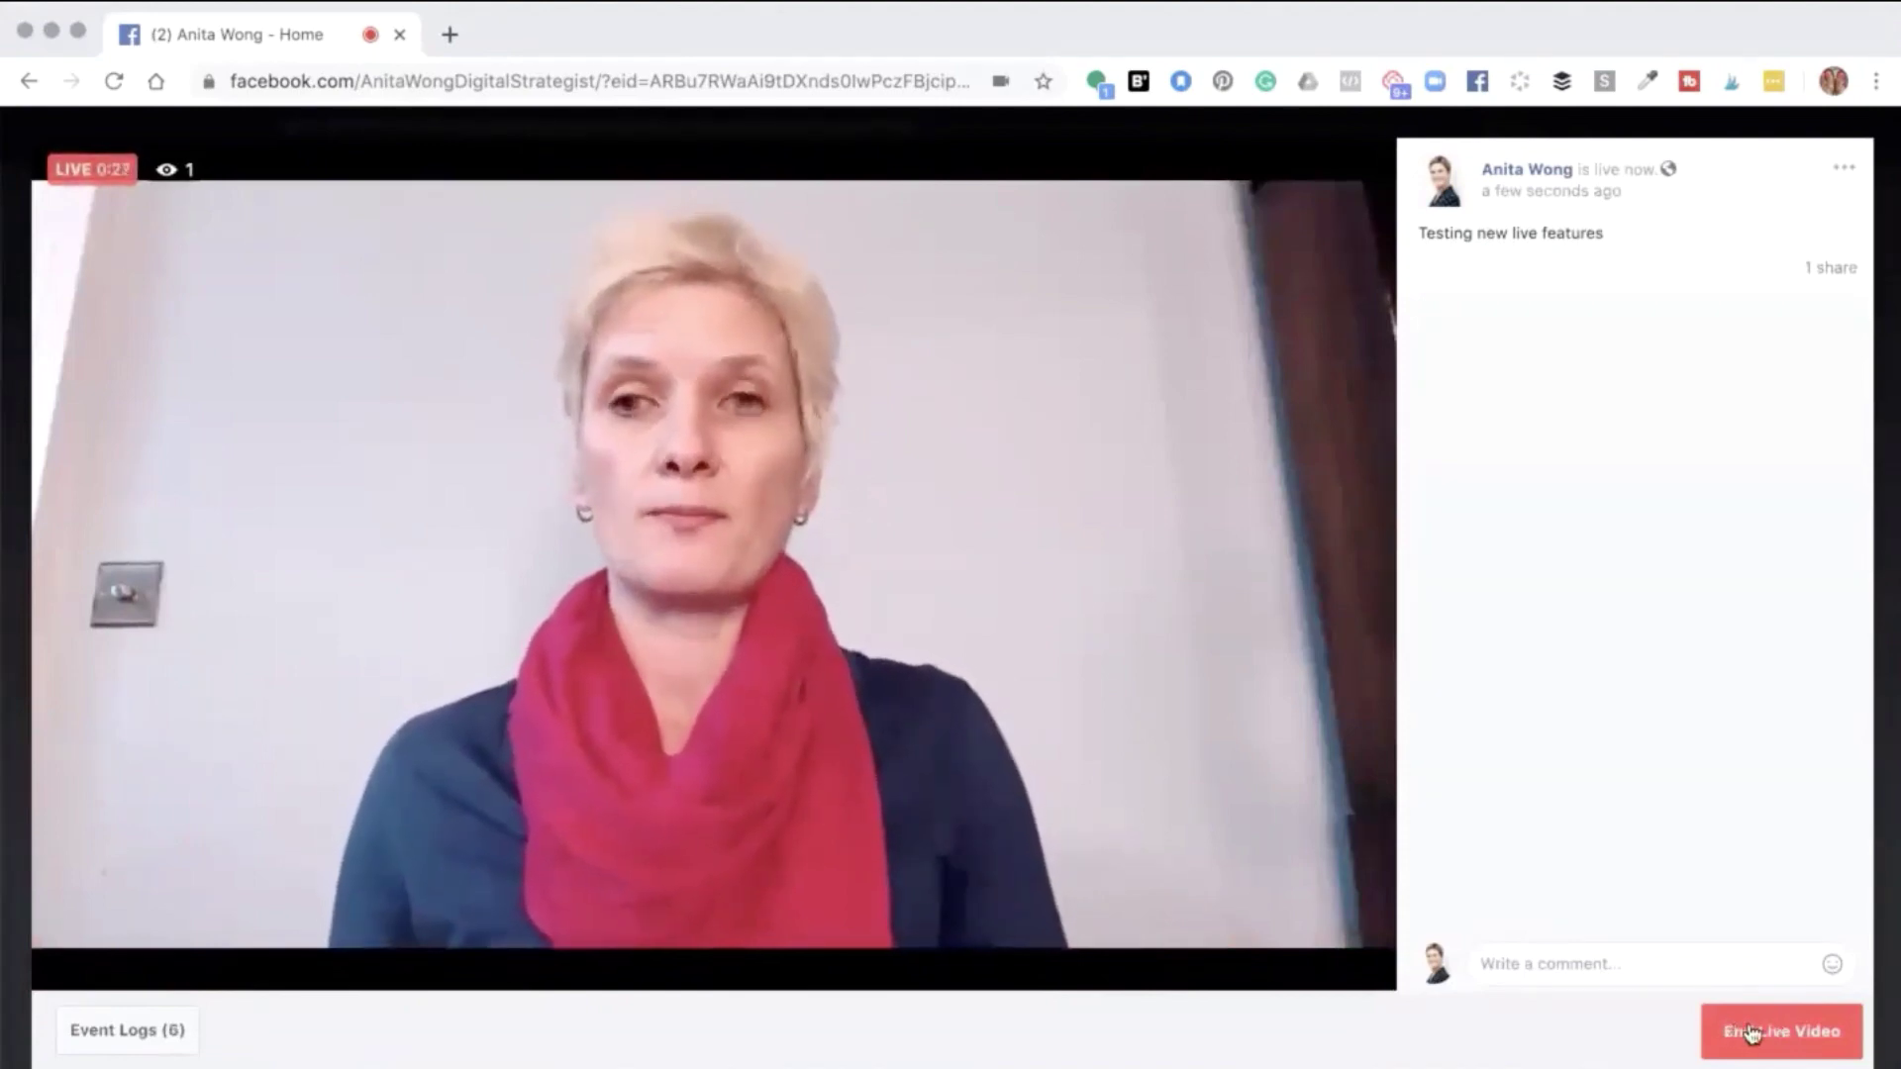
End the live video and confirm, returning to the Page home timeline
left_click(1748, 1033)
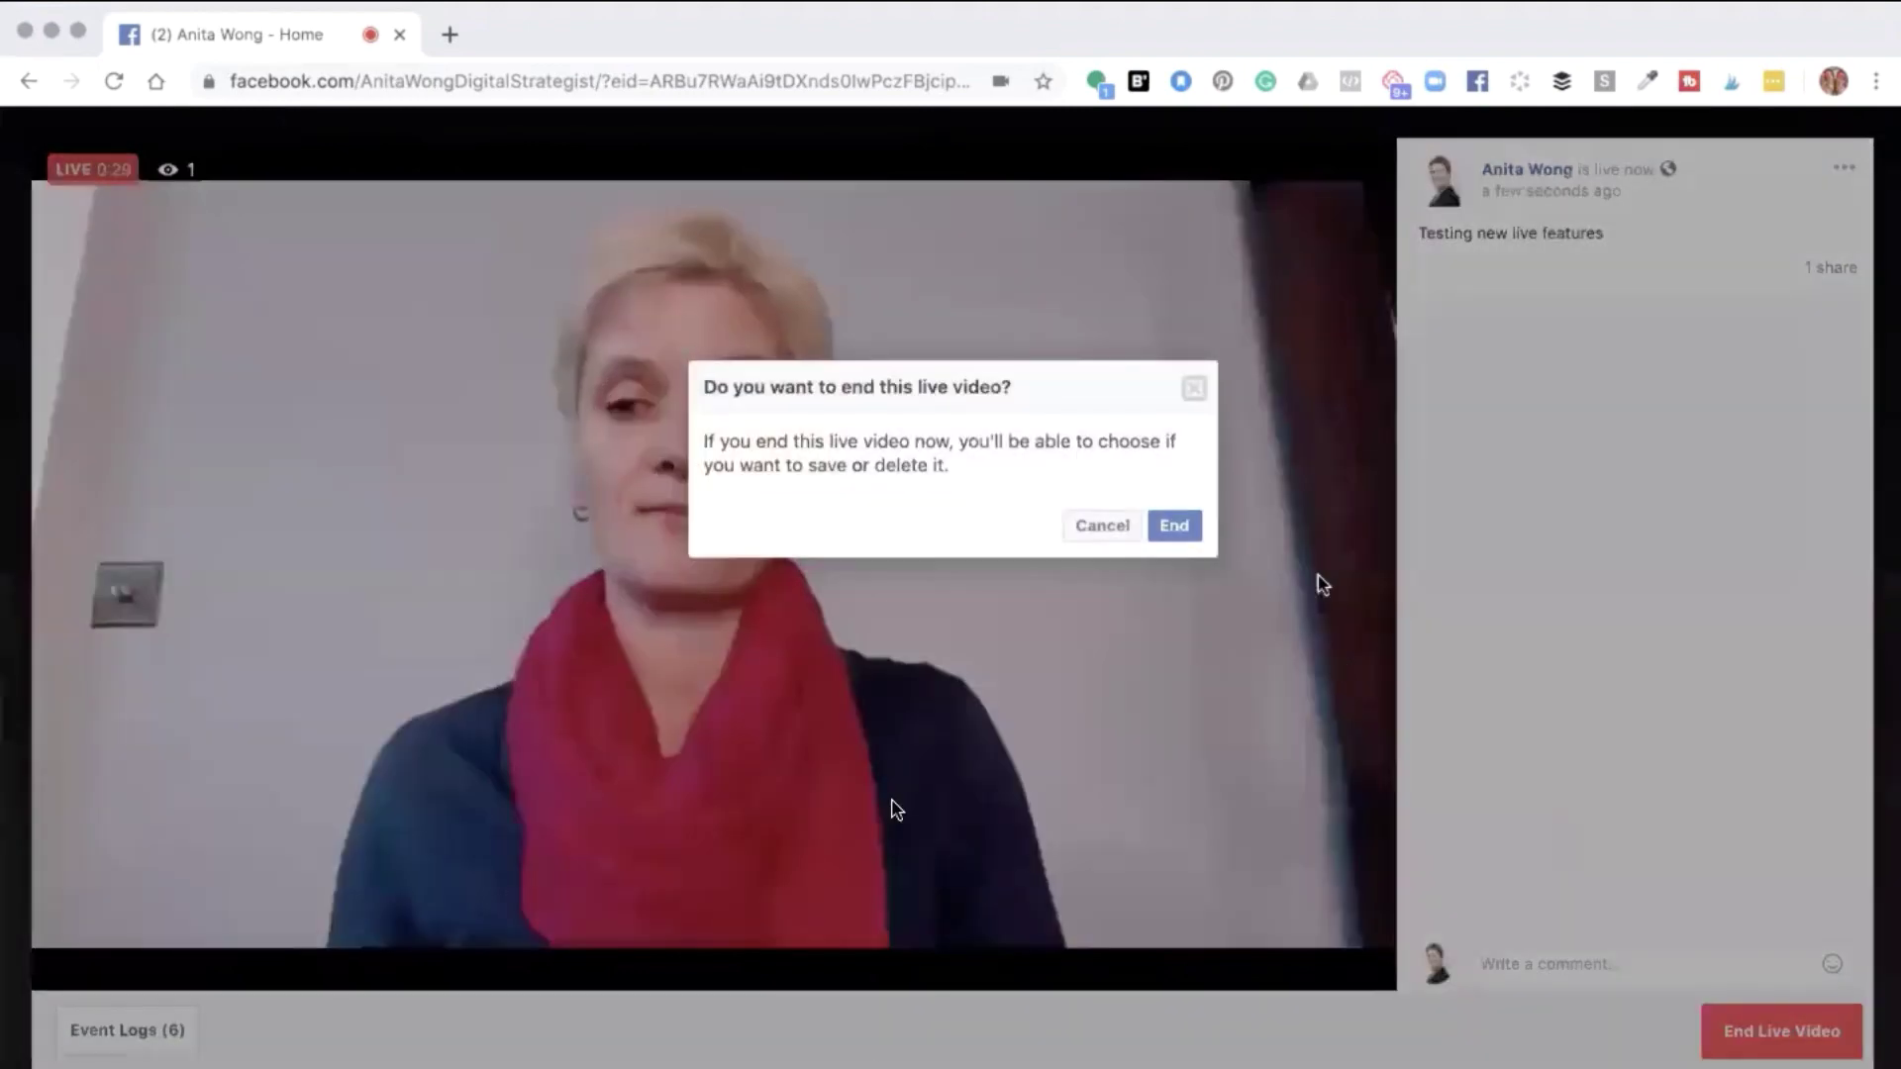
left_click(1166, 524)
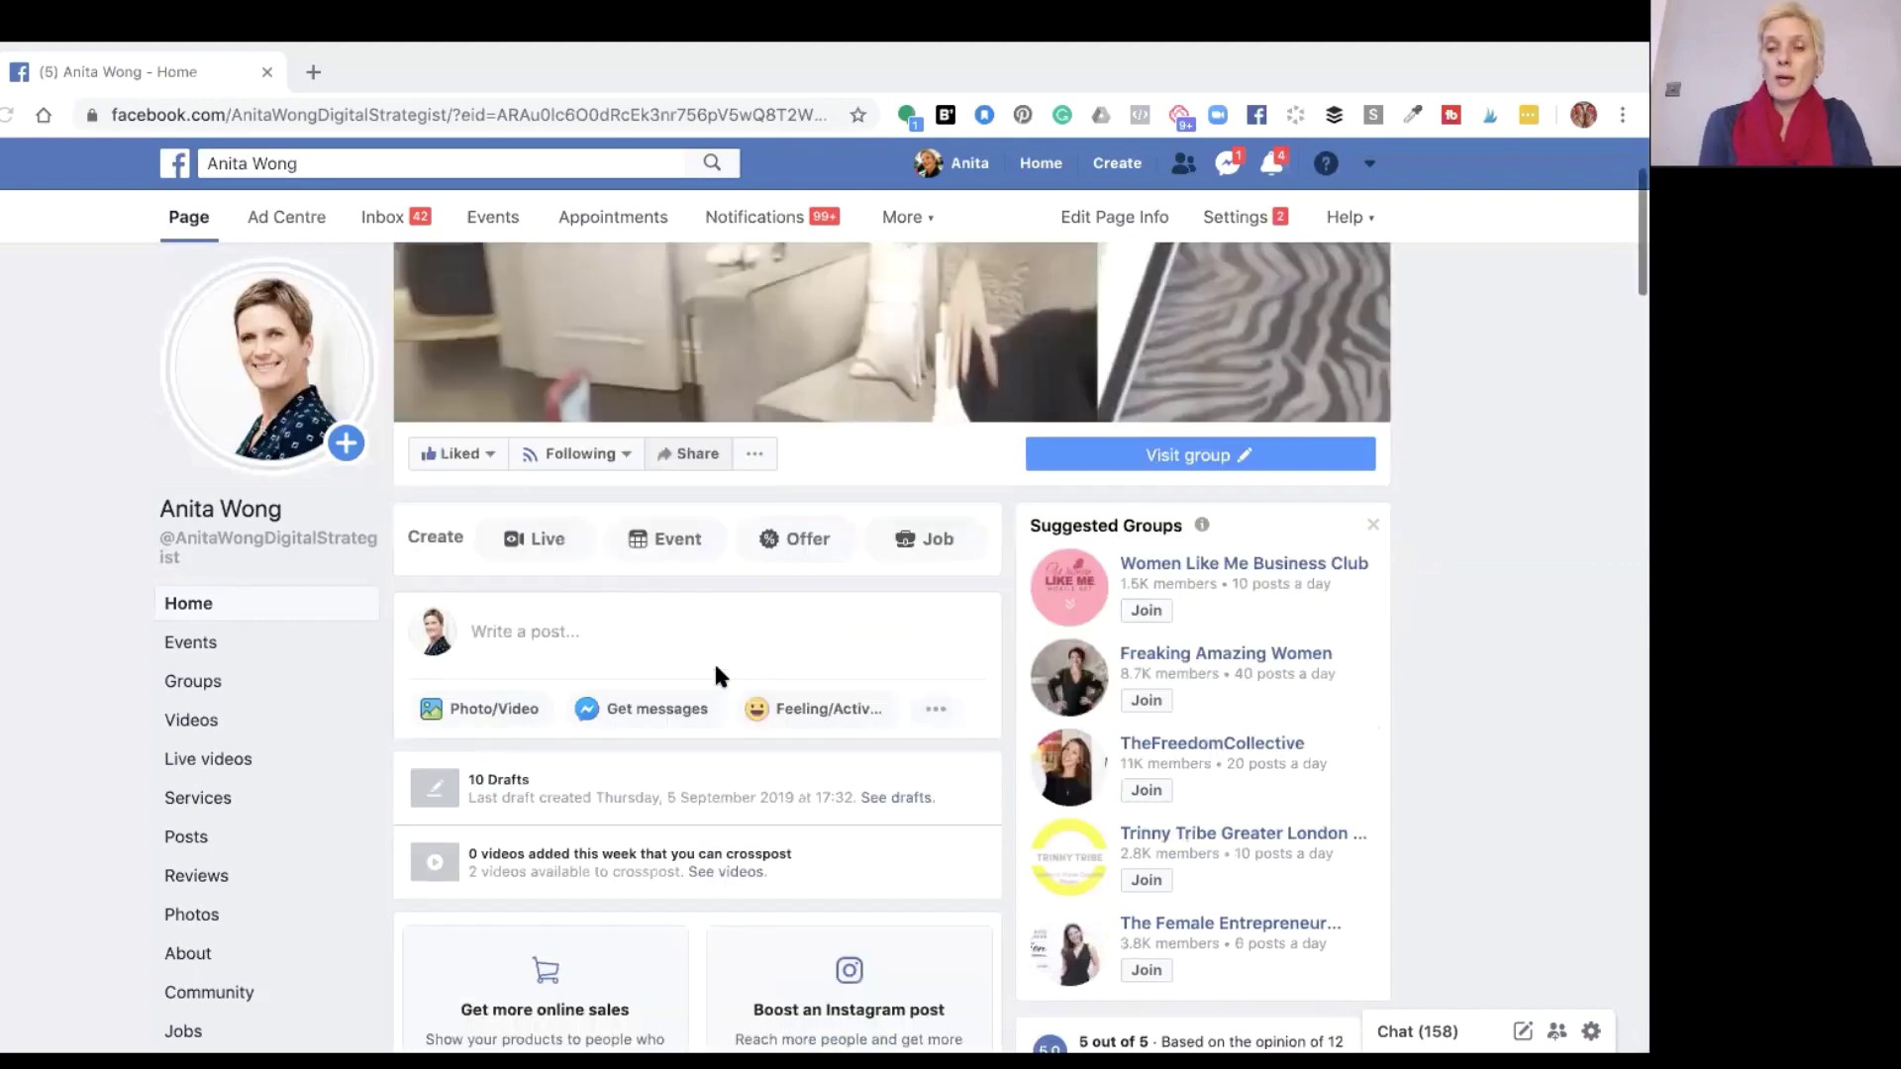
Scroll the Page timeline down to the 'was live' post with the Tech Queens group card
scroll(715, 661, "down", 3)
scroll(714, 673, "down", 1)
scroll(714, 673, "down", 1)
scroll(714, 673, "down", 3)
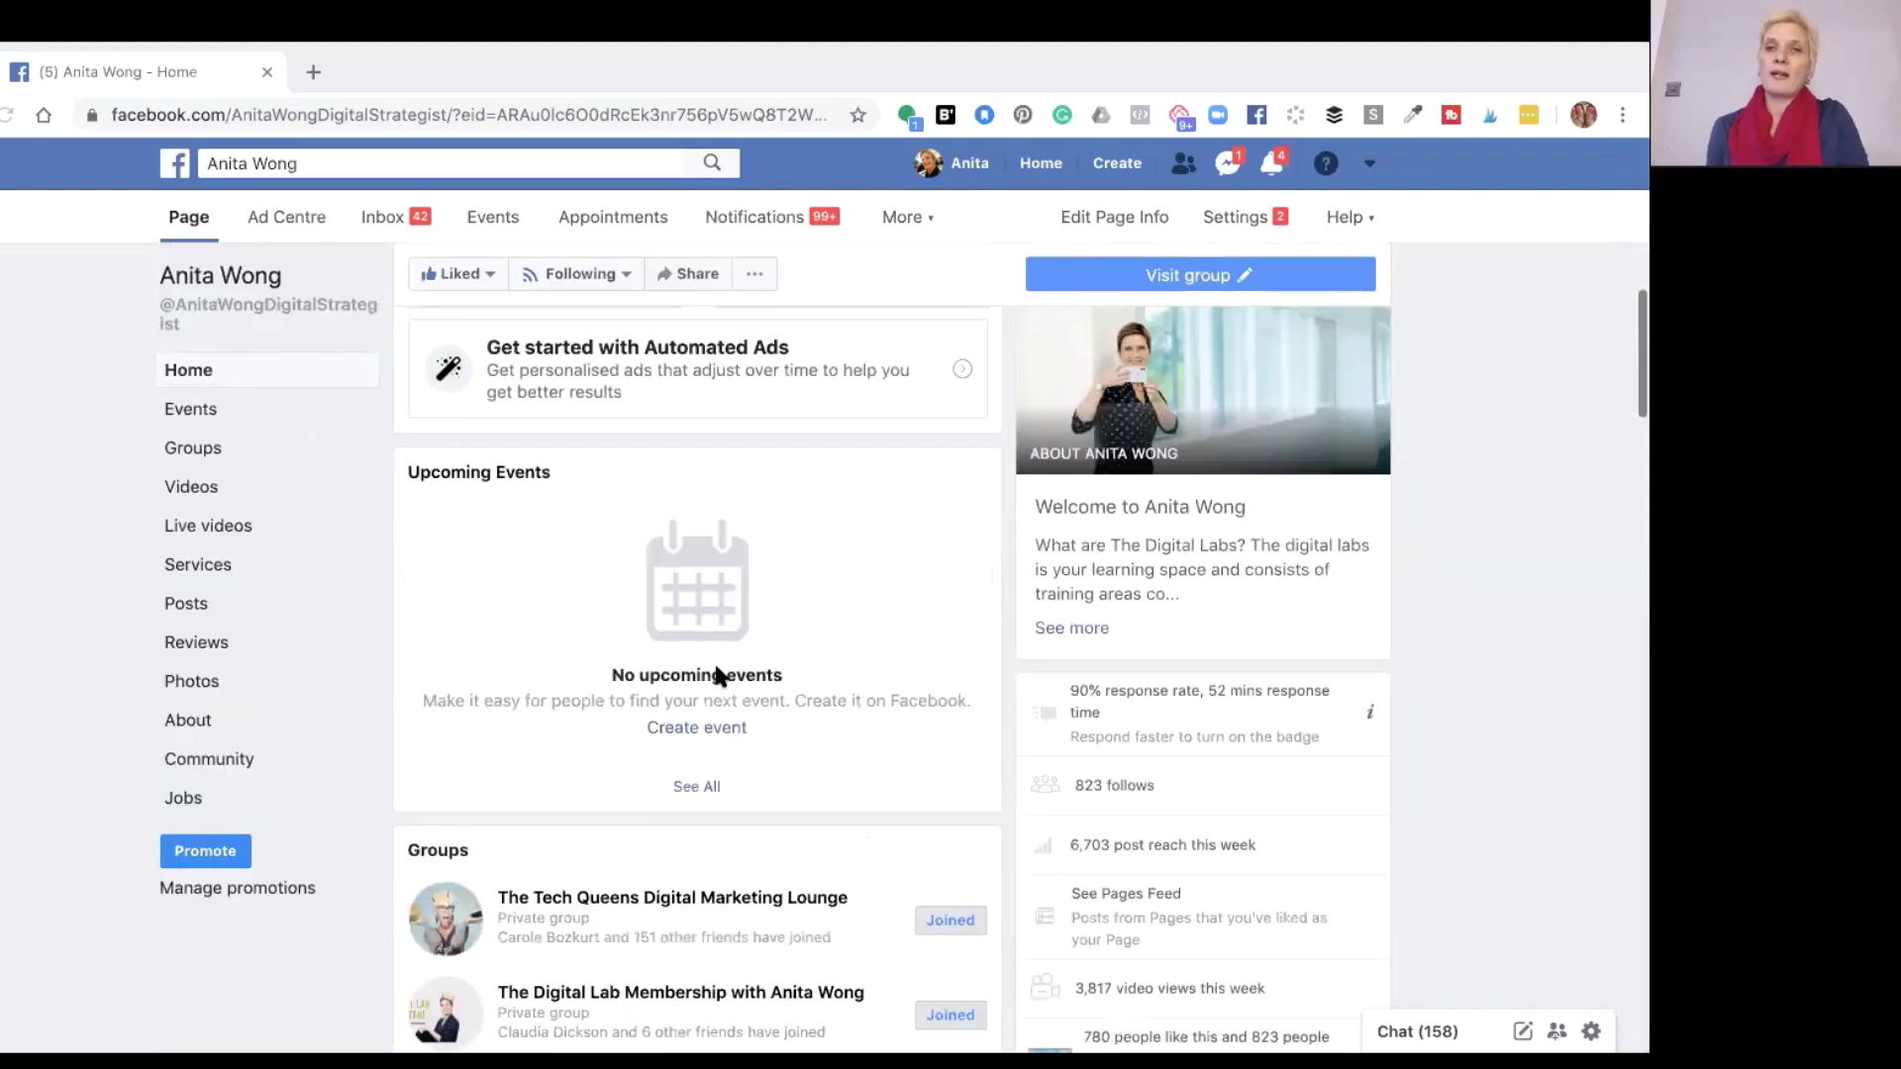
scroll(715, 673, "down", 1)
scroll(715, 666, "down", 1)
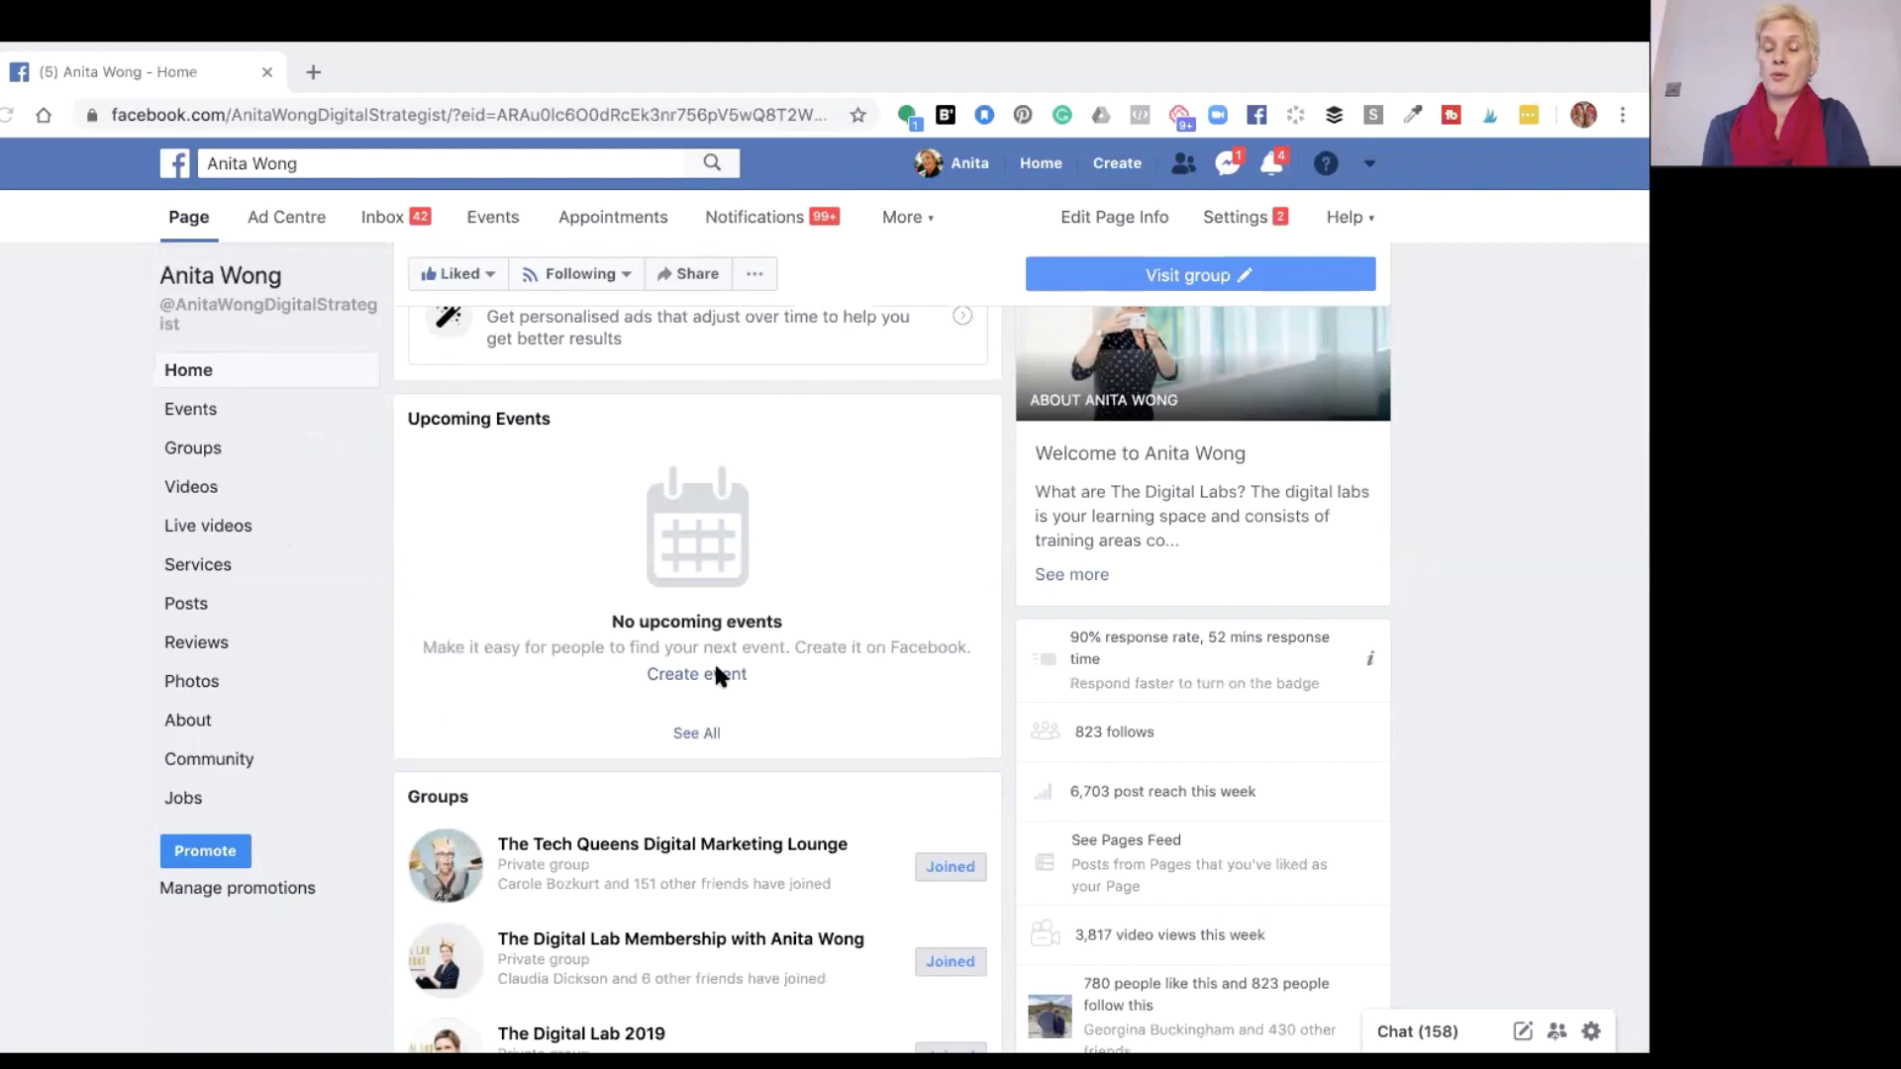
scroll(714, 667, "down", 5)
scroll(715, 666, "down", 2)
scroll(715, 662, "down", 2)
scroll(714, 661, "down", 3)
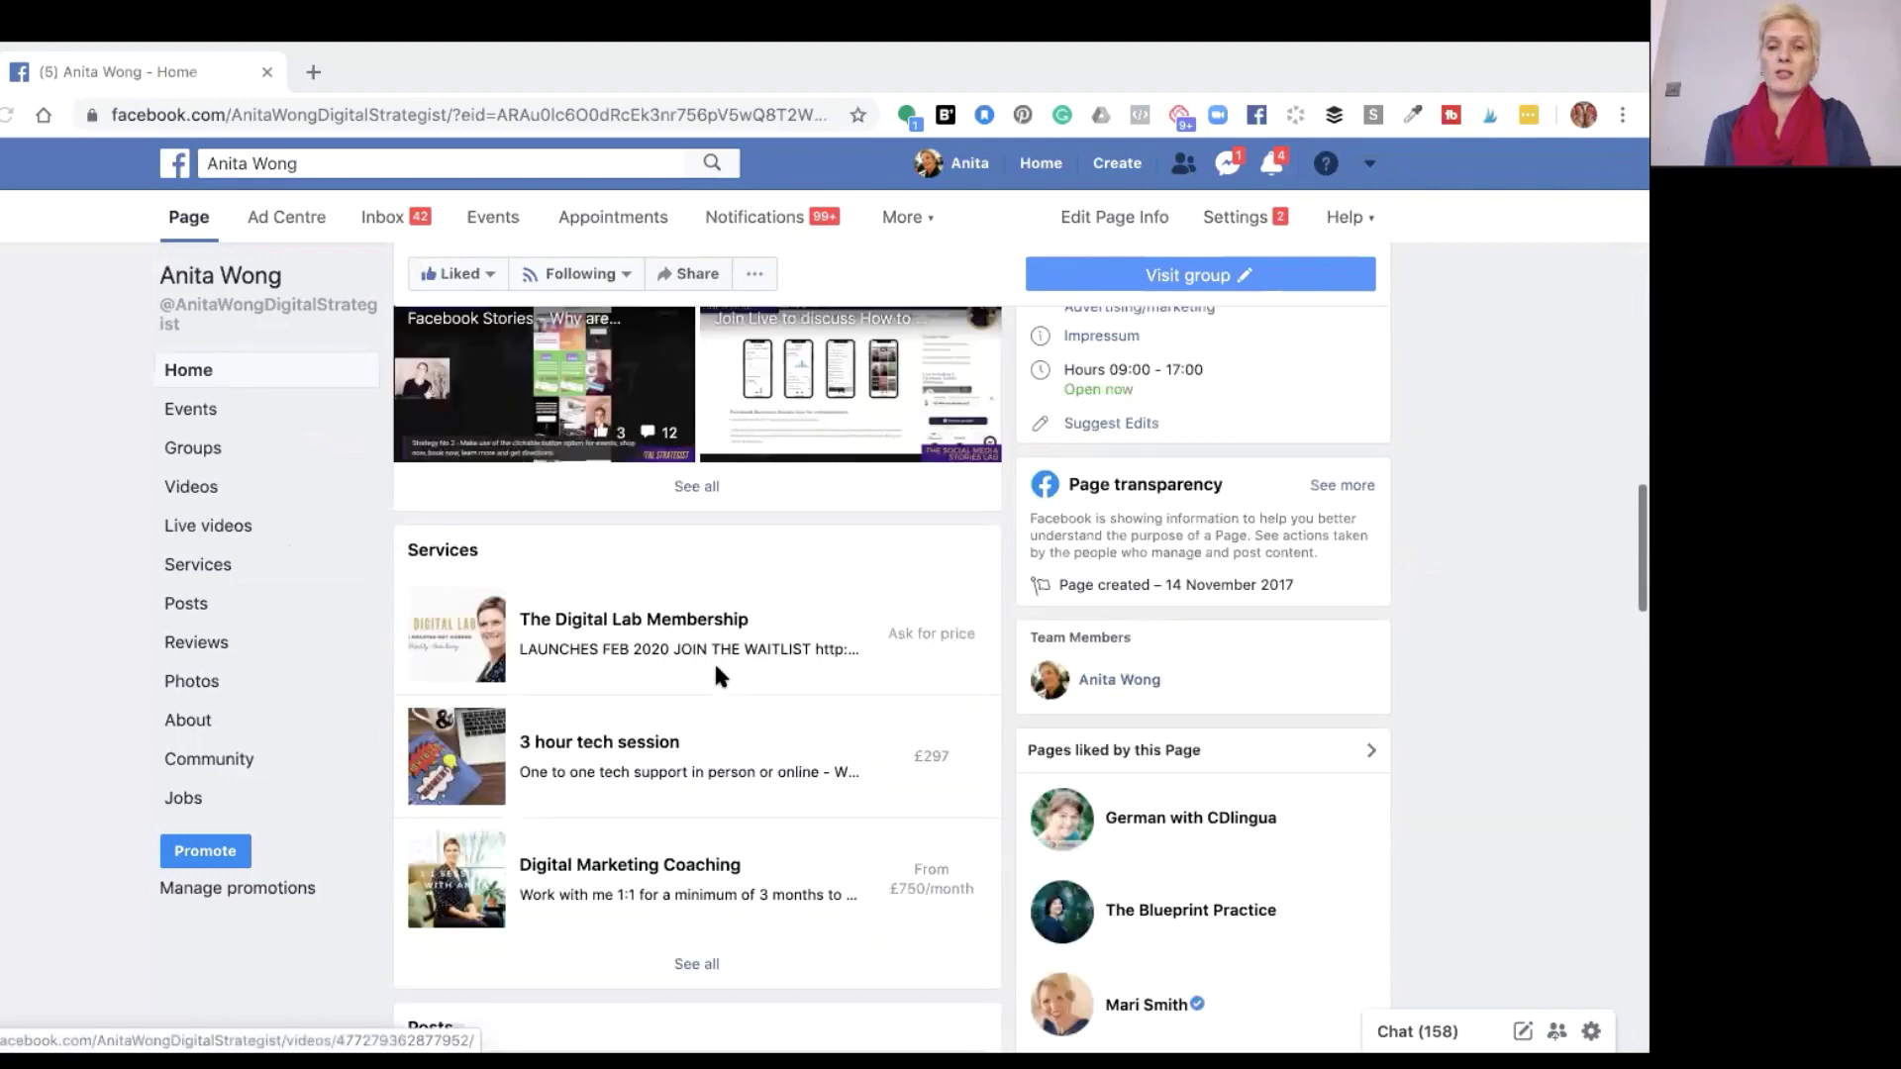
scroll(715, 661, "down", 1)
scroll(715, 661, "down", 5)
scroll(715, 661, "down", 1)
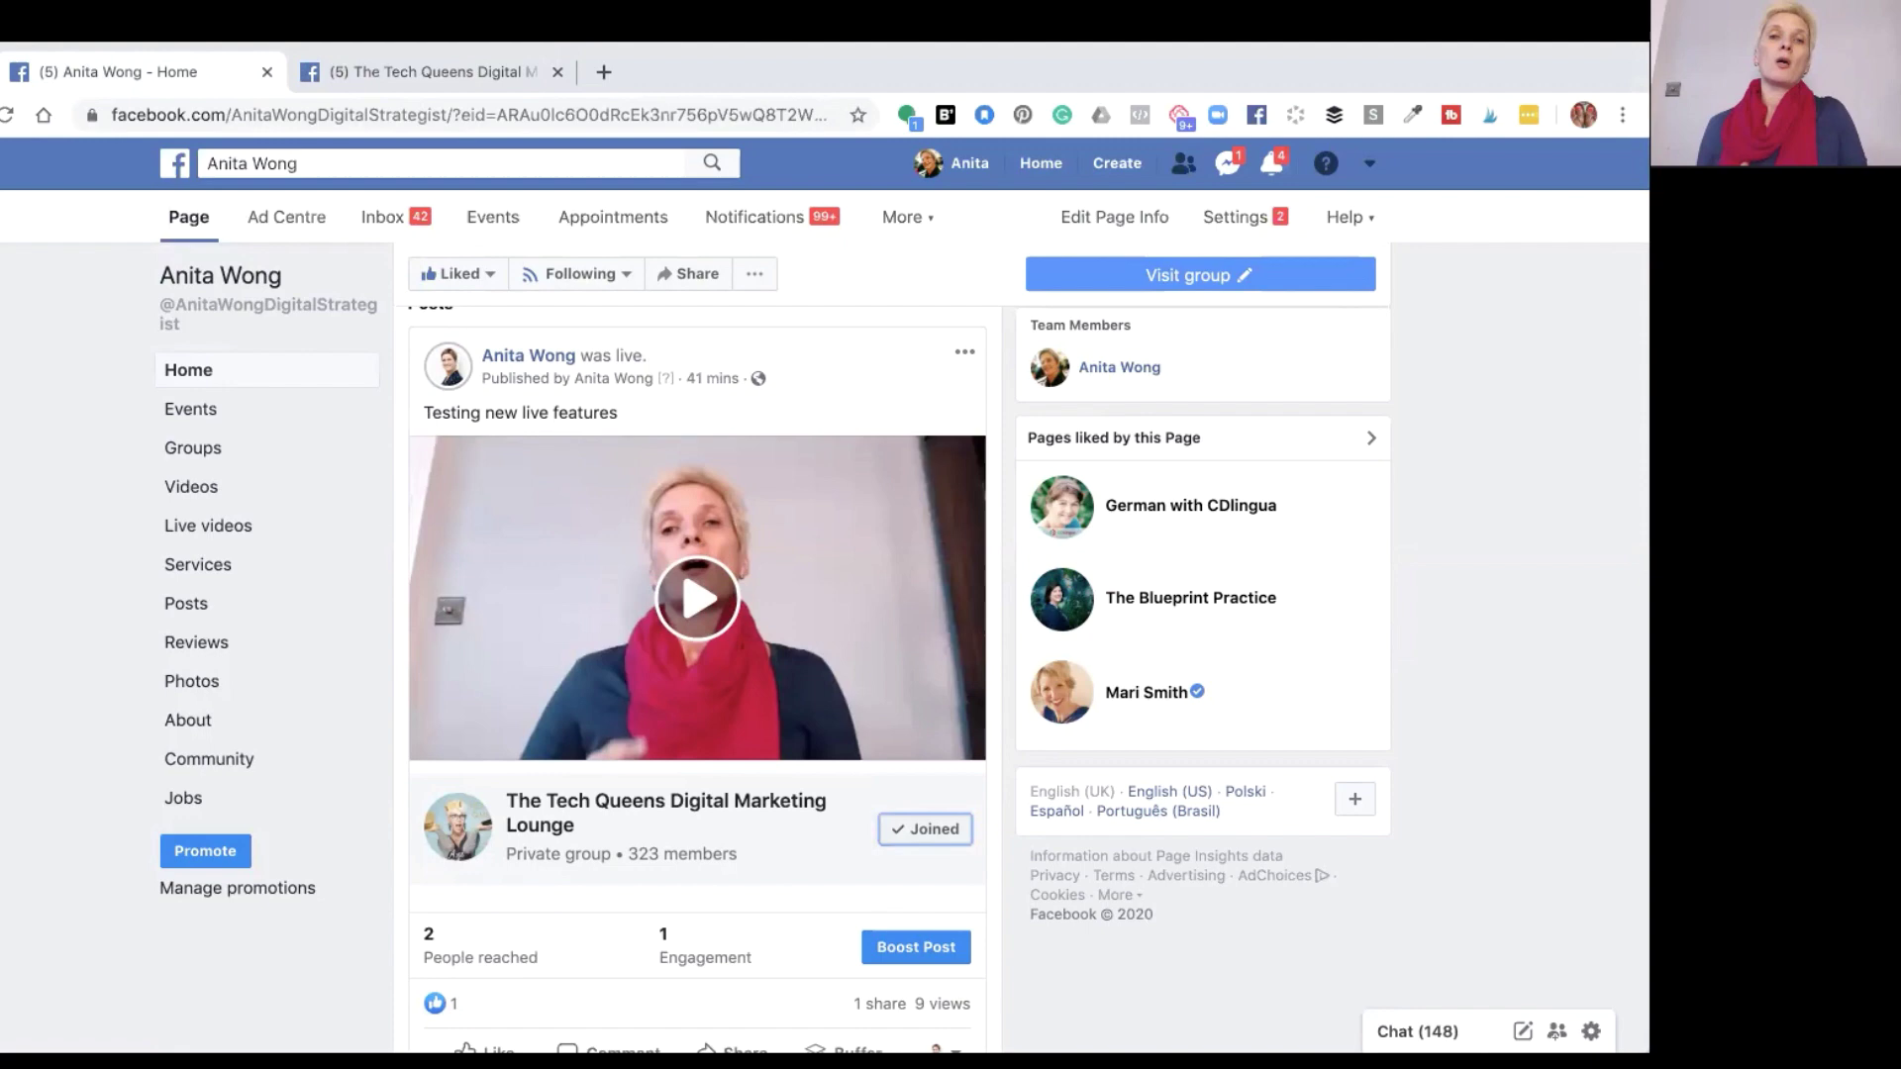
Go to the Tech Queens group tab and scroll to the shared live video in New Activity
left_click(428, 73)
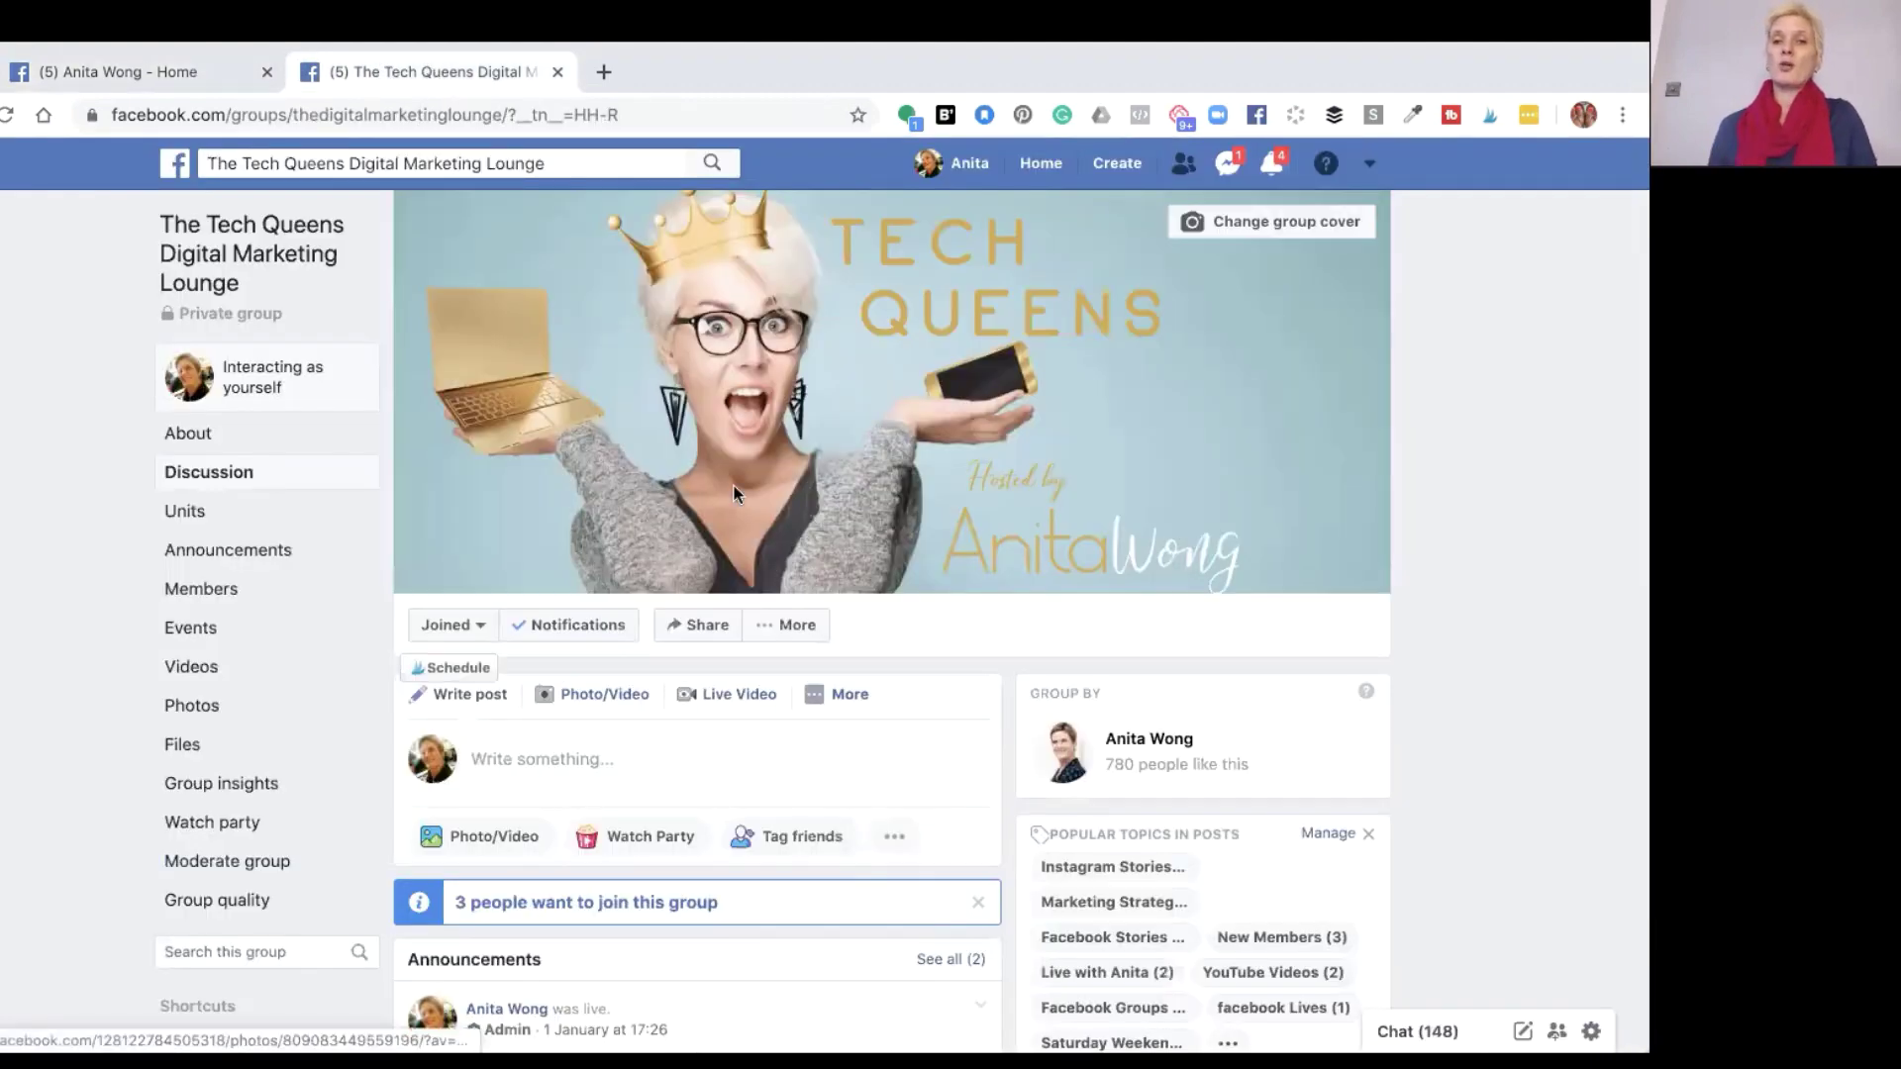
scroll(734, 485, "down", 5)
scroll(732, 492, "down", 1)
scroll(732, 492, "down", 6)
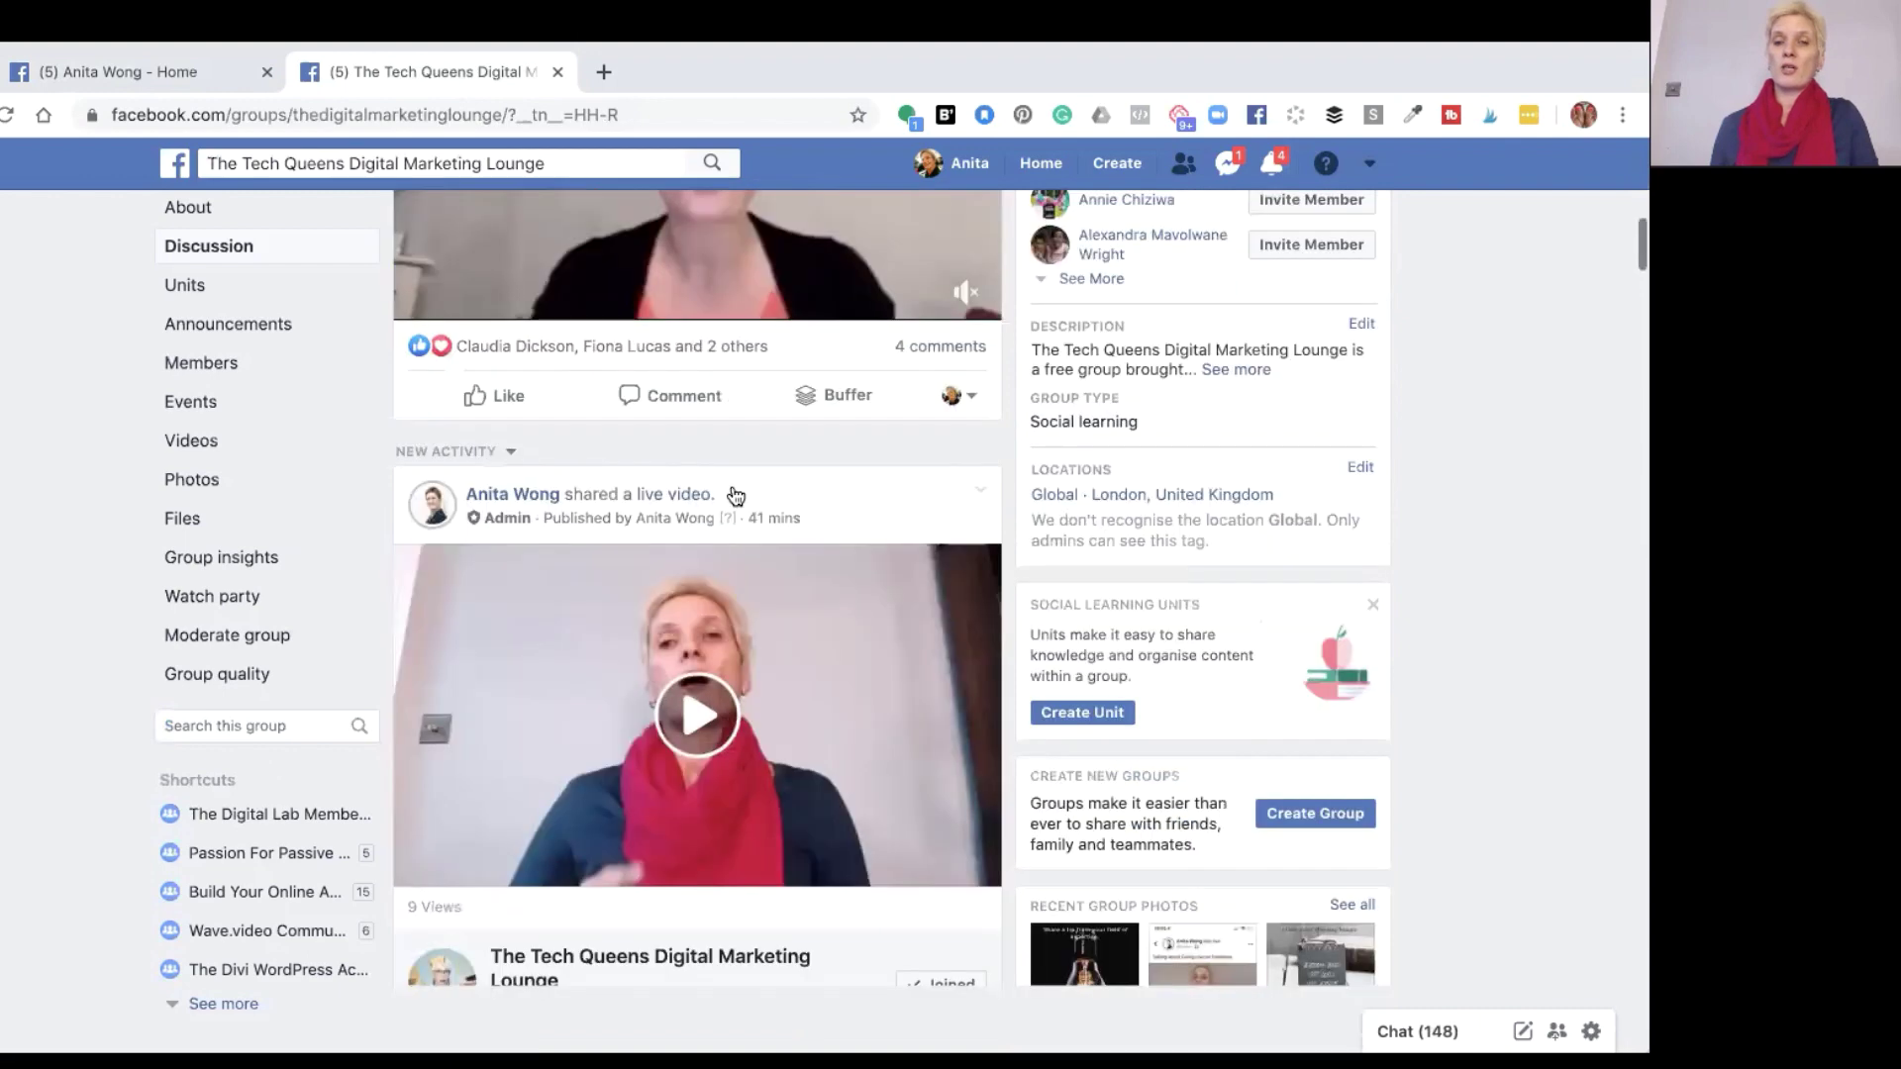
scroll(732, 492, "down", 1)
scroll(732, 492, "down", 1)
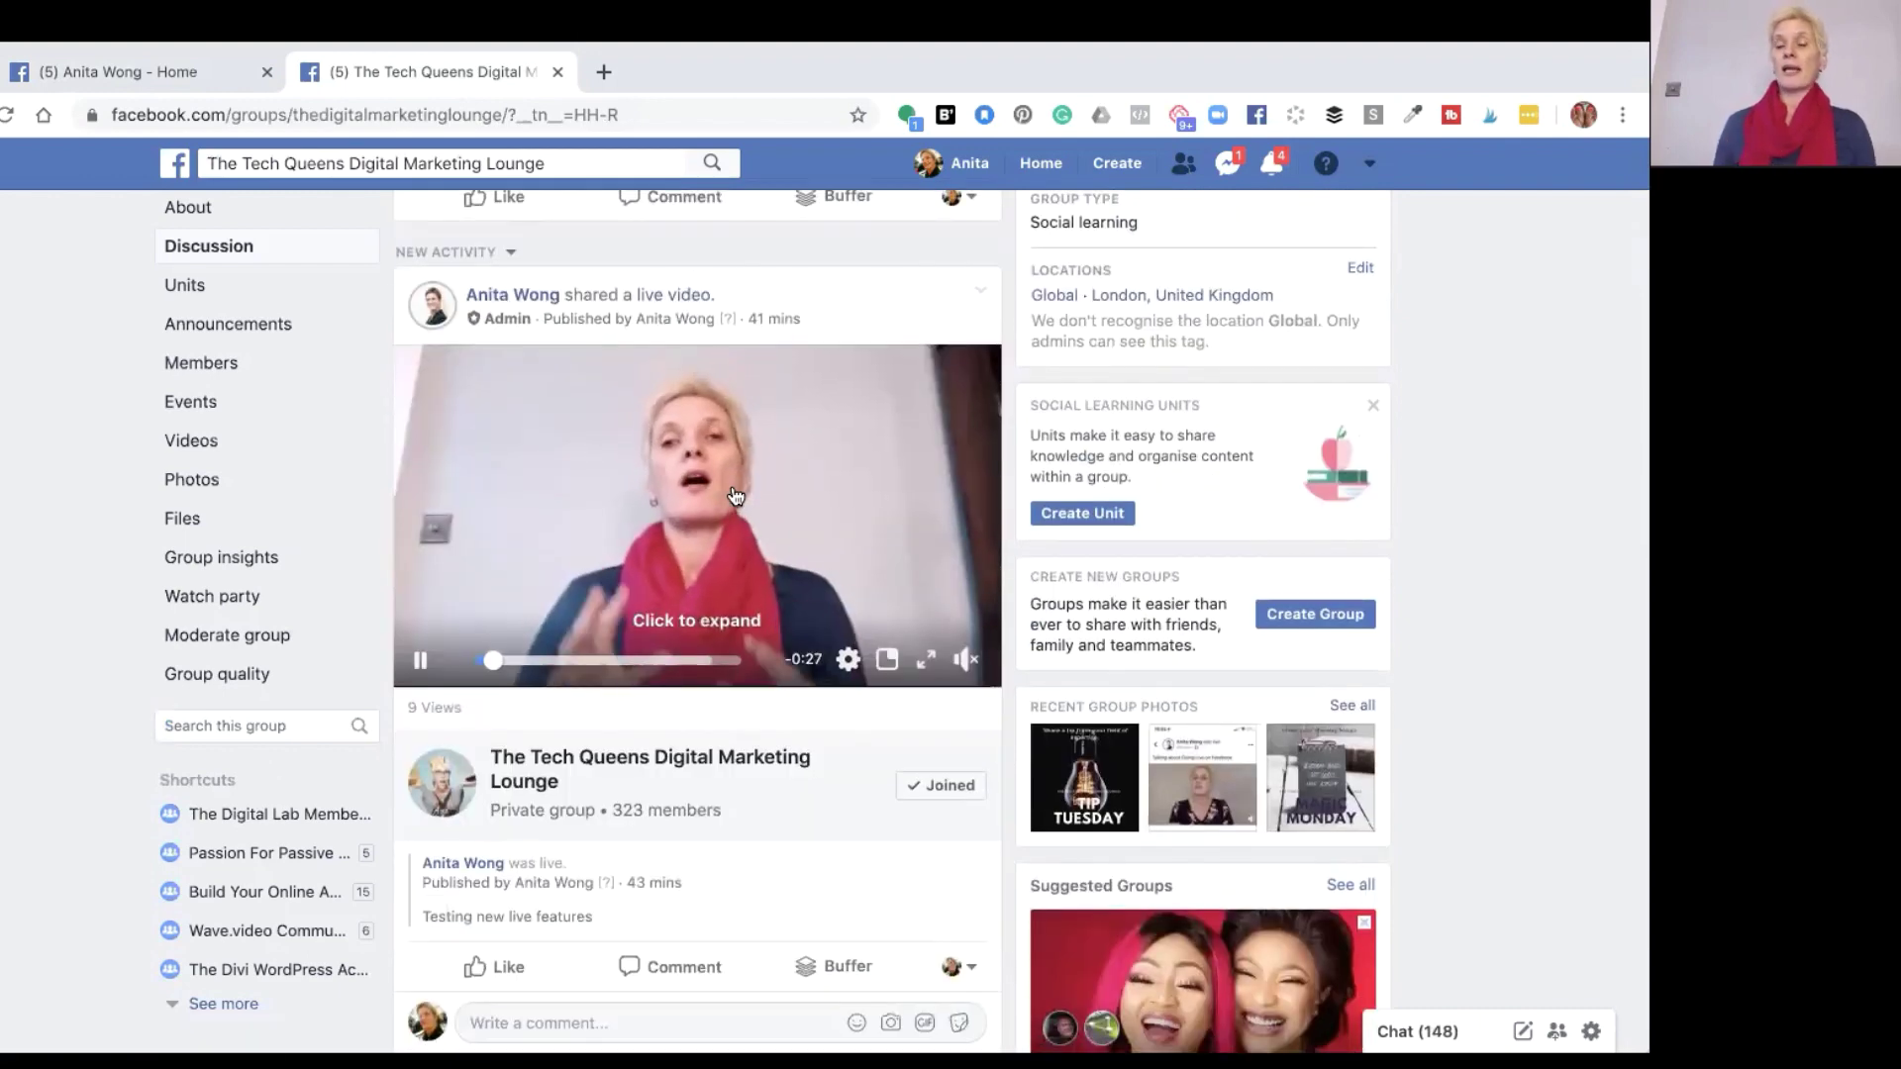